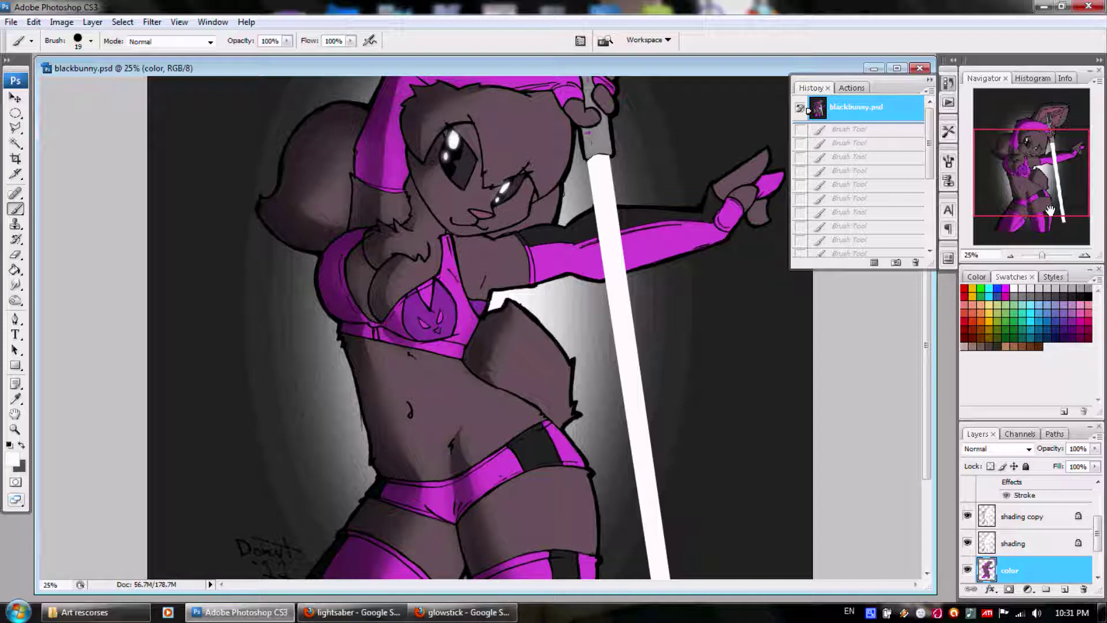
pyautogui.click(587, 134)
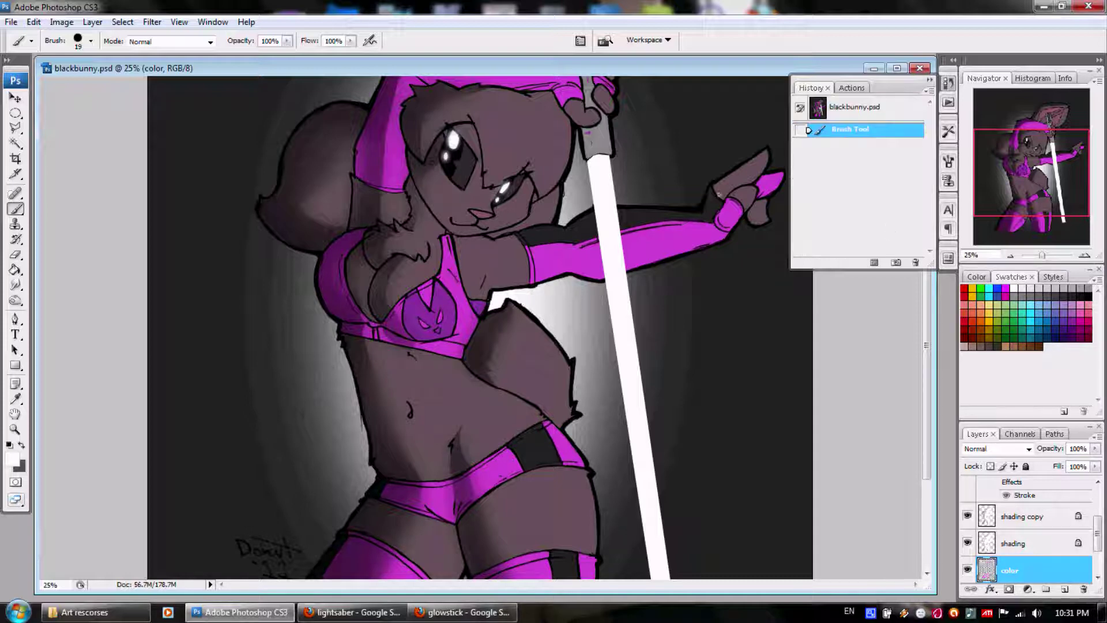
pyautogui.click(886, 114)
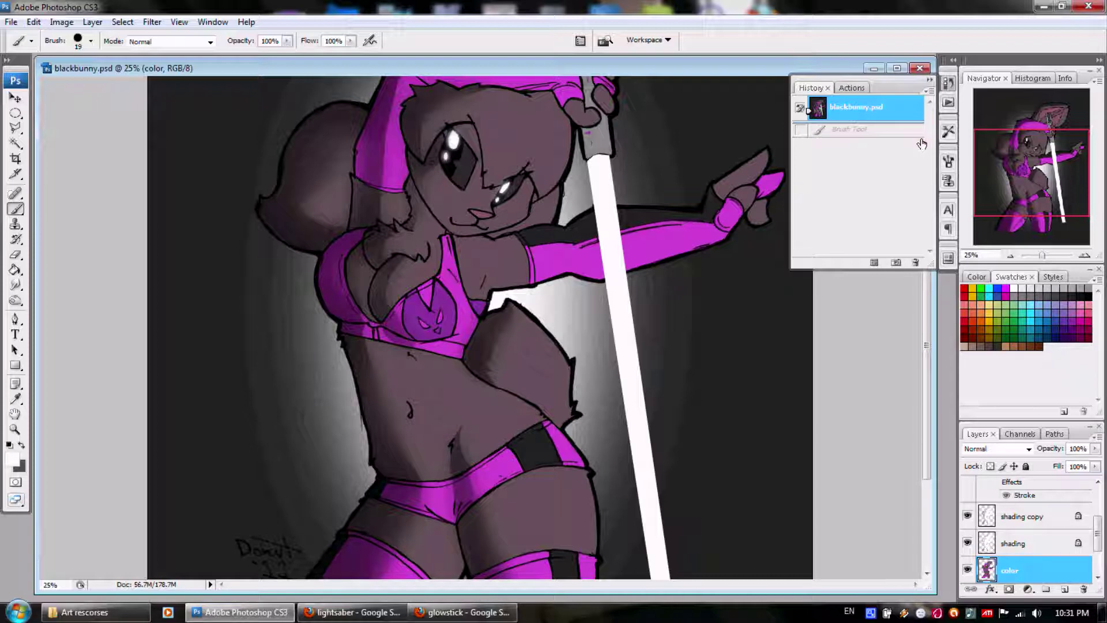
pyautogui.moveTo(1037, 151)
pyautogui.mouseDown()
pyautogui.moveTo(1032, 183)
pyautogui.moveTo(1024, 128)
pyautogui.moveTo(1026, 159)
pyautogui.moveTo(1006, 191)
pyautogui.moveTo(1016, 218)
pyautogui.moveTo(1038, 120)
pyautogui.moveTo(1037, 156)
pyautogui.mouseUp()
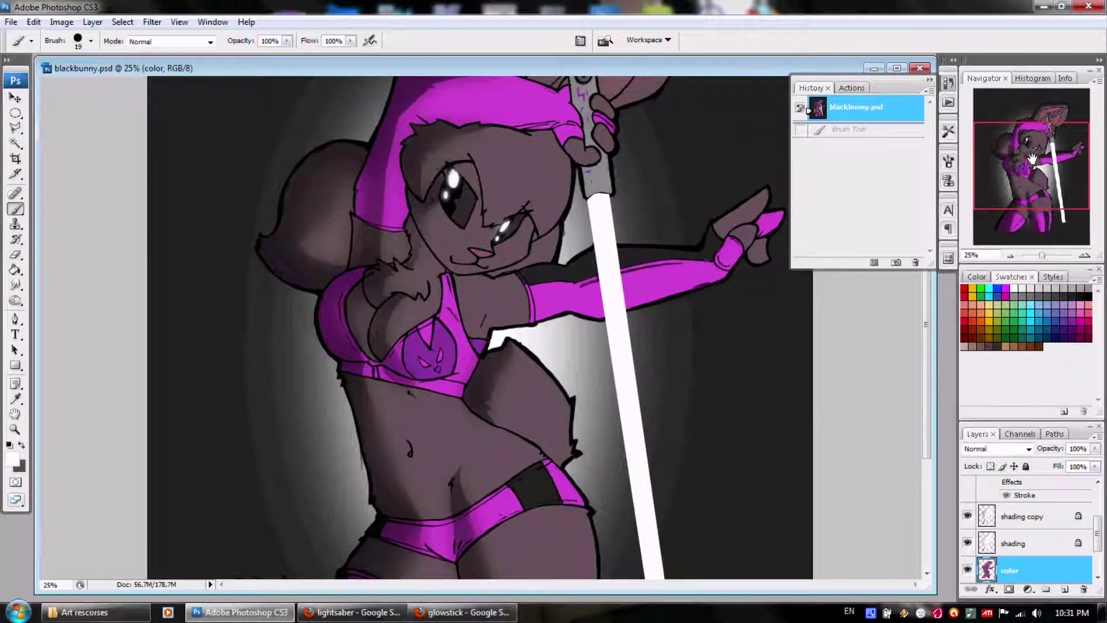
pyautogui.moveTo(1030, 159)
pyautogui.mouseDown()
pyautogui.moveTo(1026, 196)
pyautogui.moveTo(1022, 159)
pyautogui.moveTo(1036, 177)
pyautogui.moveTo(1034, 147)
pyautogui.moveTo(1021, 203)
pyautogui.moveTo(1032, 169)
pyautogui.moveTo(1044, 178)
pyautogui.mouseUp()
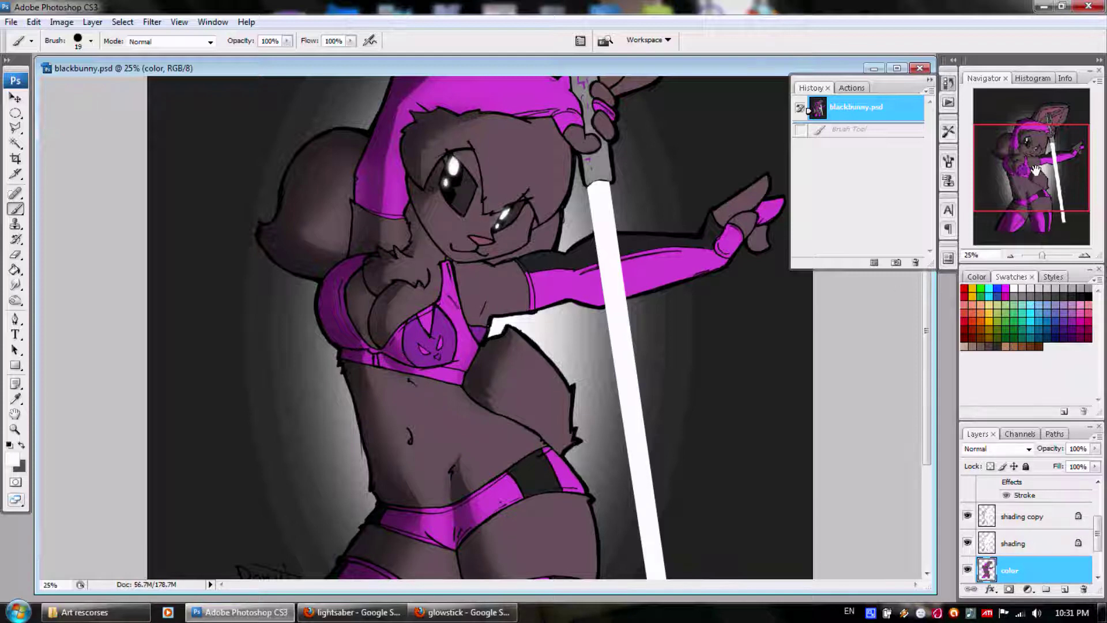
pyautogui.moveTo(1034, 173)
pyautogui.mouseDown()
pyautogui.moveTo(1037, 148)
pyautogui.moveTo(1047, 178)
pyautogui.mouseUp()
# Open the wii-lightsaber-accessory image from the Art rescorses folder in Photoshop as a reference and inspect its blades up close
pyautogui.click(95, 612)
pyautogui.moveTo(922, 468); pyautogui.dragTo(923, 477)
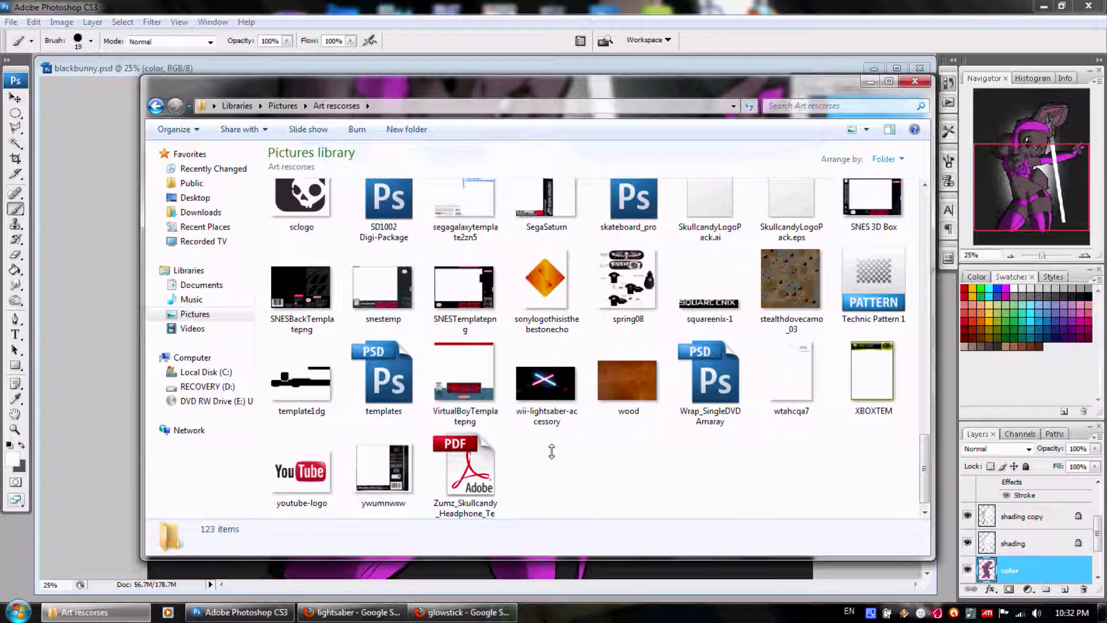
pyautogui.moveTo(550, 380); pyautogui.dragTo(113, 309)
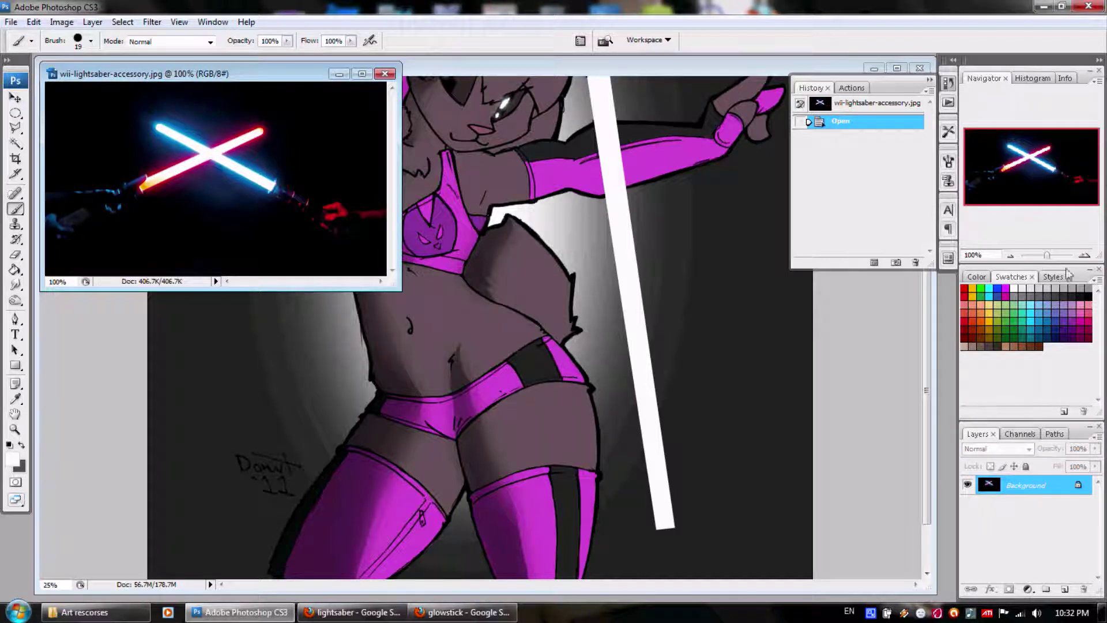
pyautogui.click(1084, 255)
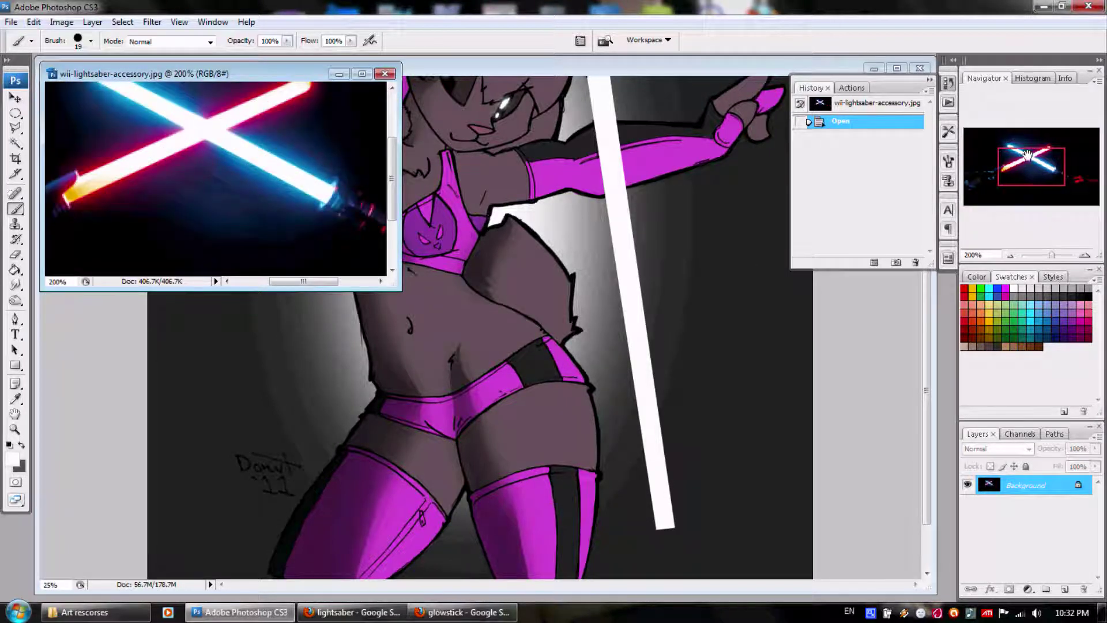
pyautogui.moveTo(1028, 154); pyautogui.dragTo(1016, 189)
pyautogui.click(1011, 255)
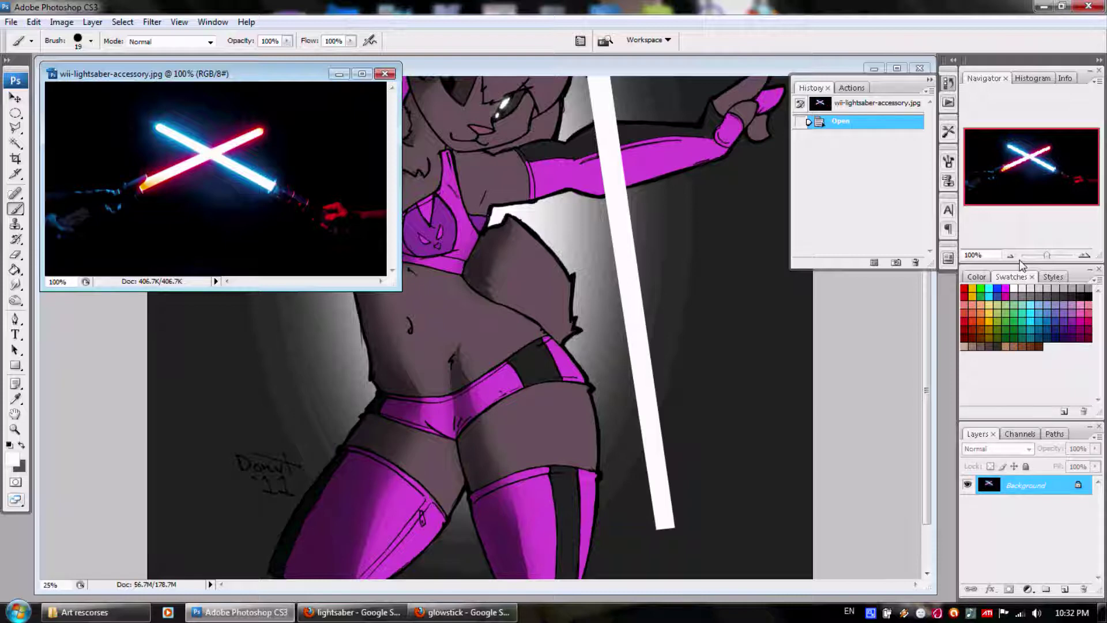
# Switch to Firefox and examine the lightsaber and glowstick image results for glow references, then return to Photoshop
pyautogui.click(348, 610)
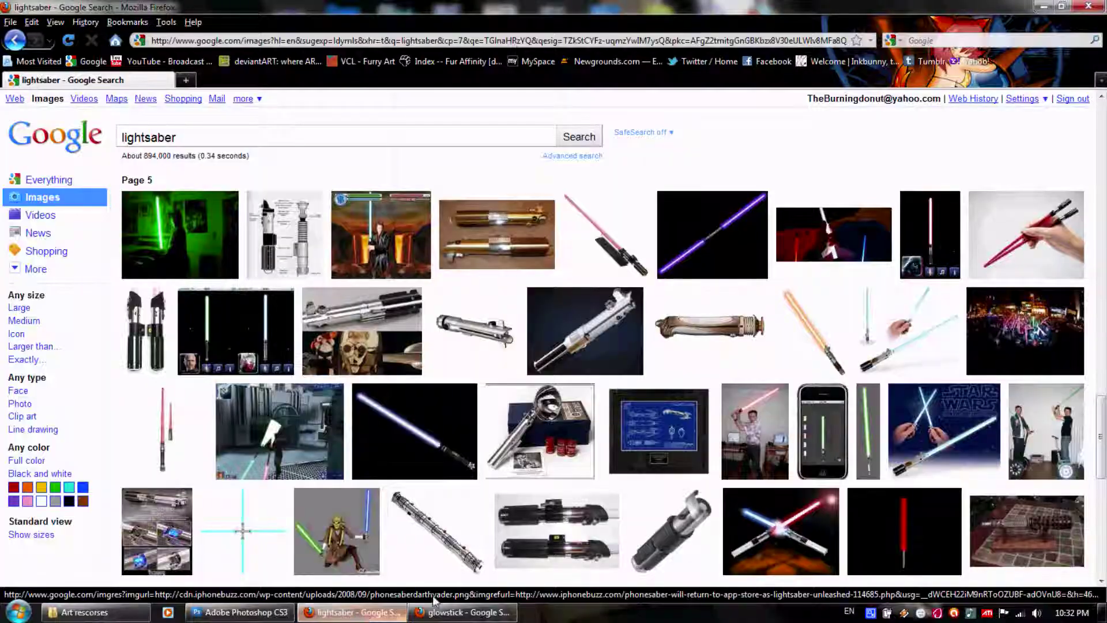
pyautogui.click(434, 610)
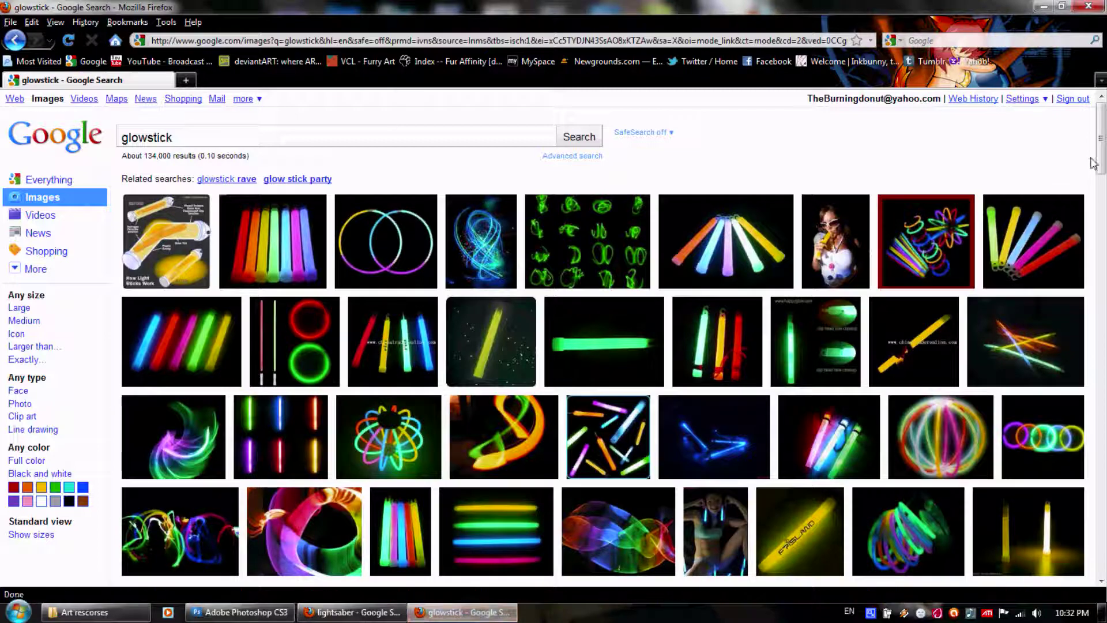
pyautogui.moveTo(1101, 171); pyautogui.dragTo(1102, 198)
pyautogui.moveTo(524, 529)
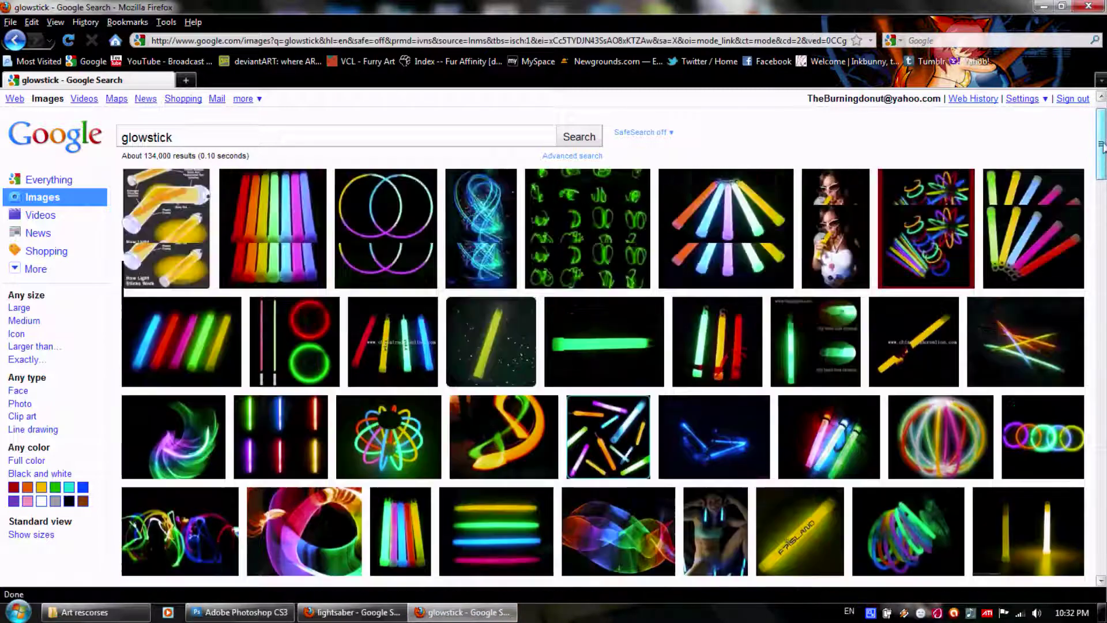
pyautogui.scroll(4, 542, 506)
pyautogui.click(352, 612)
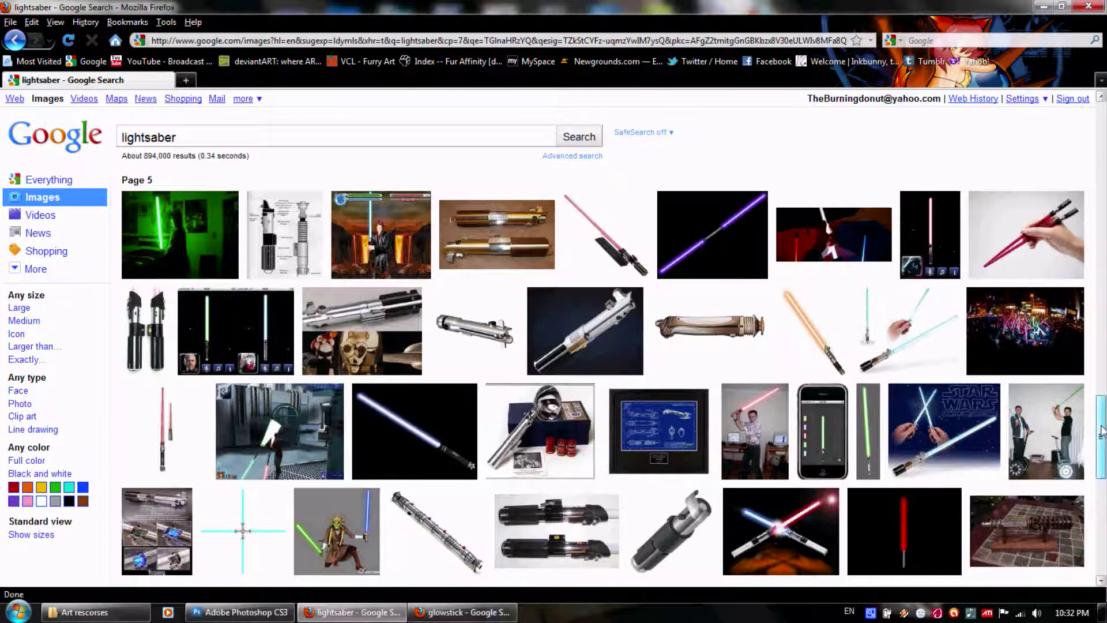
pyautogui.scroll(-1, 1098, 418)
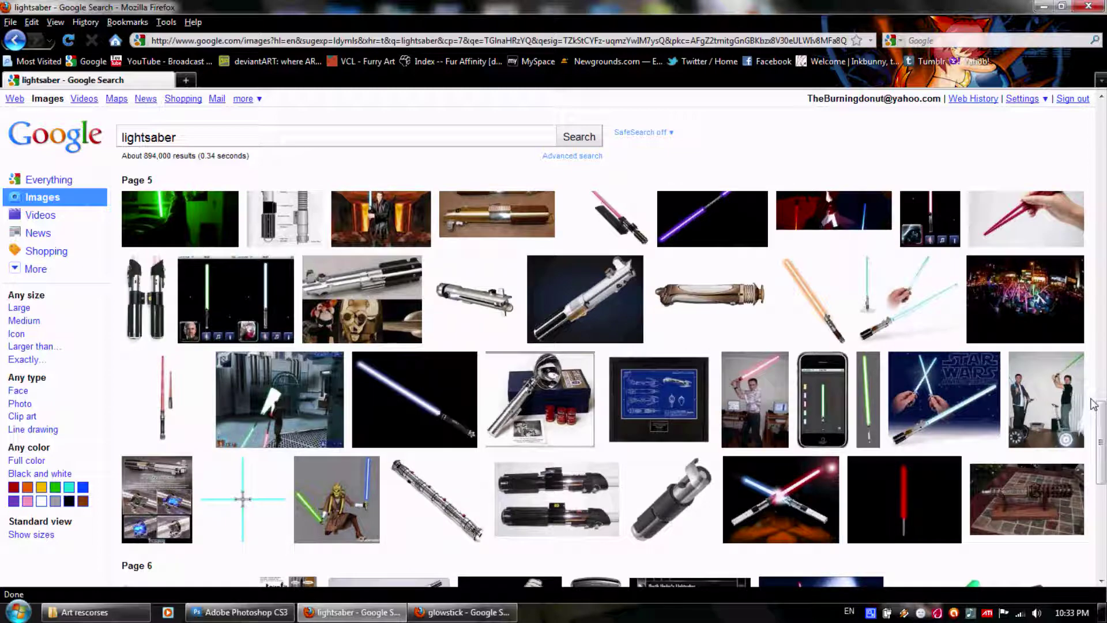
pyautogui.click(1043, 7)
pyautogui.click(1043, 7)
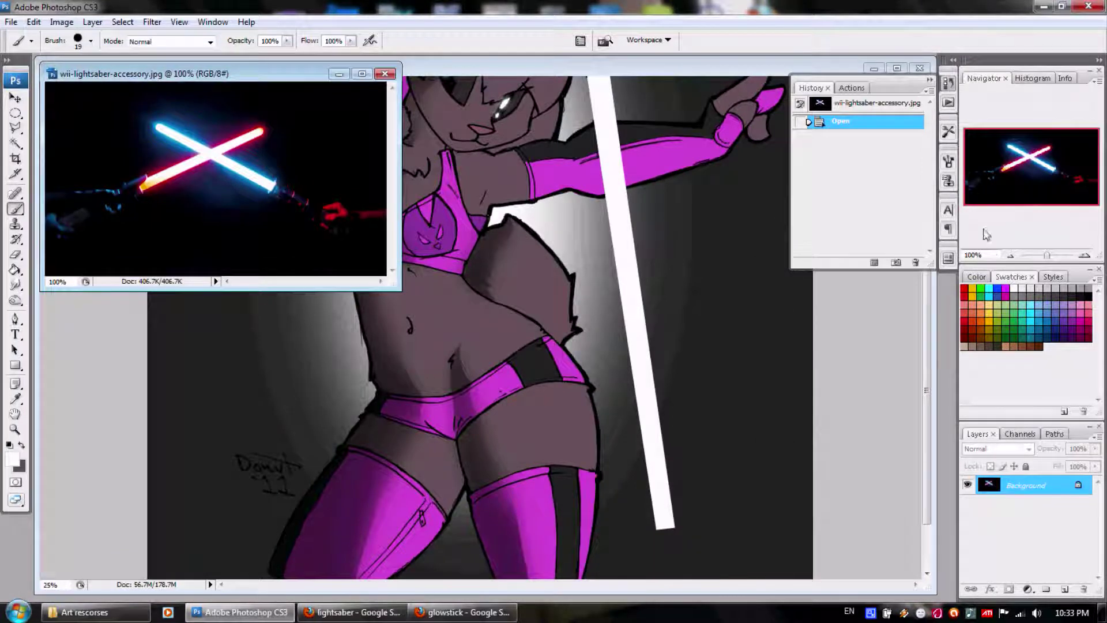
pyautogui.click(21, 446)
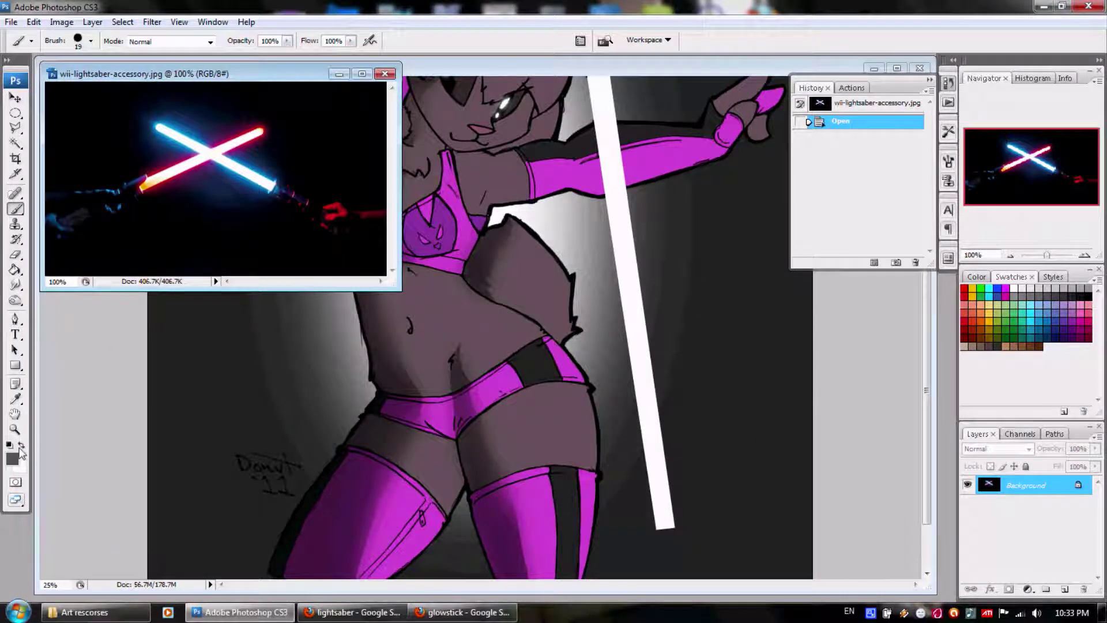
pyautogui.click(21, 447)
pyautogui.click(21, 447)
pyautogui.click(21, 447)
# Enlarge the lightsaber reference window and sample the blue blade's glow with the Eyedropper, keeping white as foreground and blue as background
pyautogui.moveTo(398, 287); pyautogui.dragTo(624, 480)
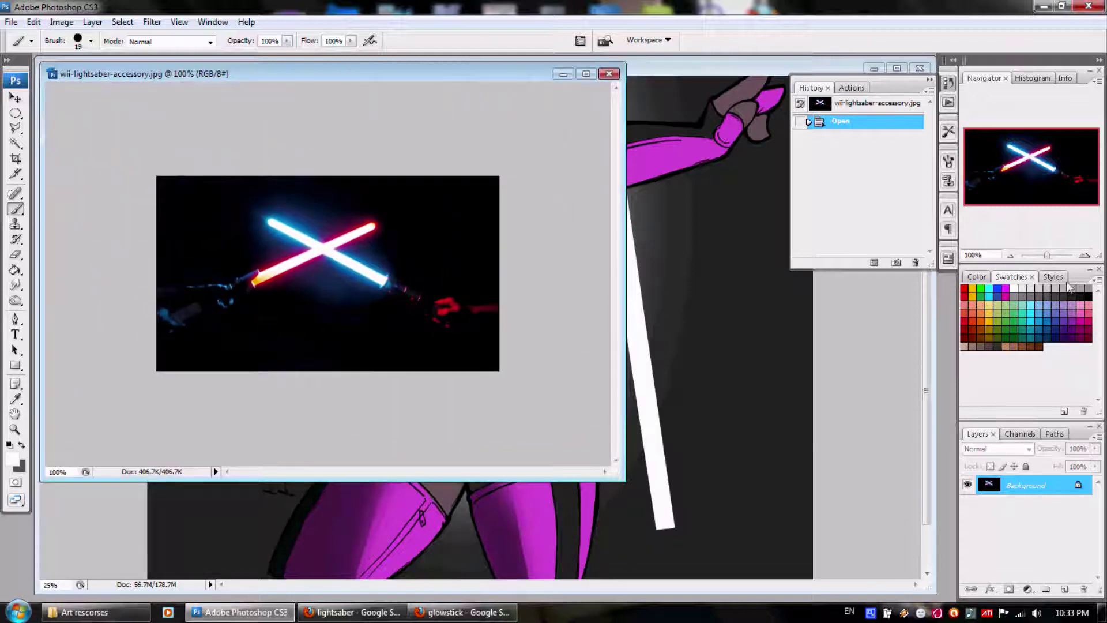
pyautogui.click(1084, 255)
pyautogui.click(1084, 255)
pyautogui.moveTo(1028, 173); pyautogui.dragTo(1027, 165)
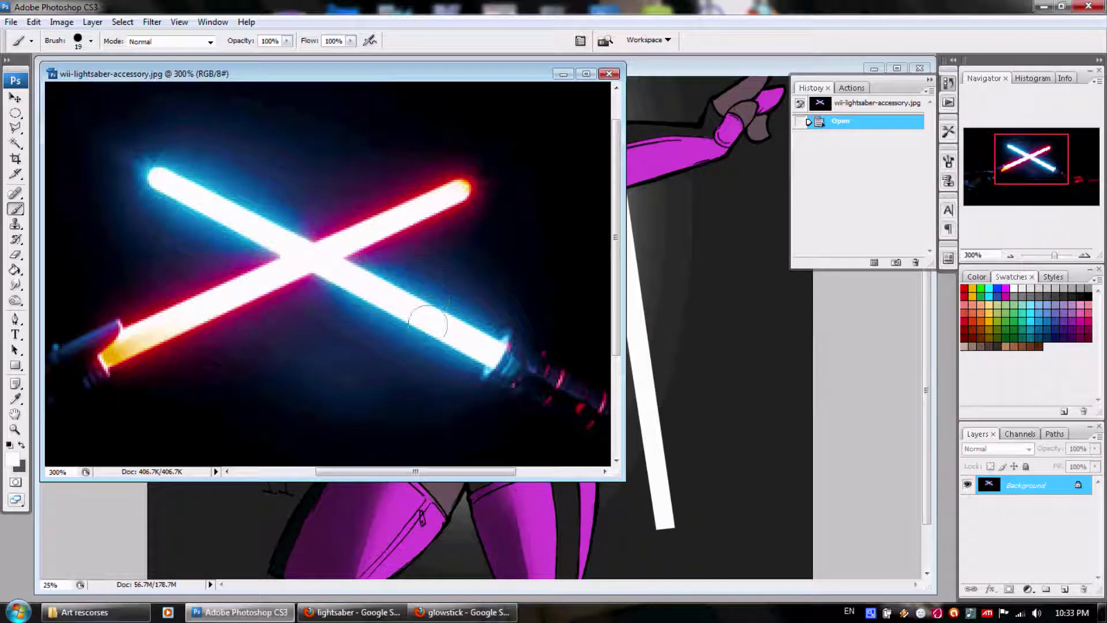
pyautogui.click(16, 399)
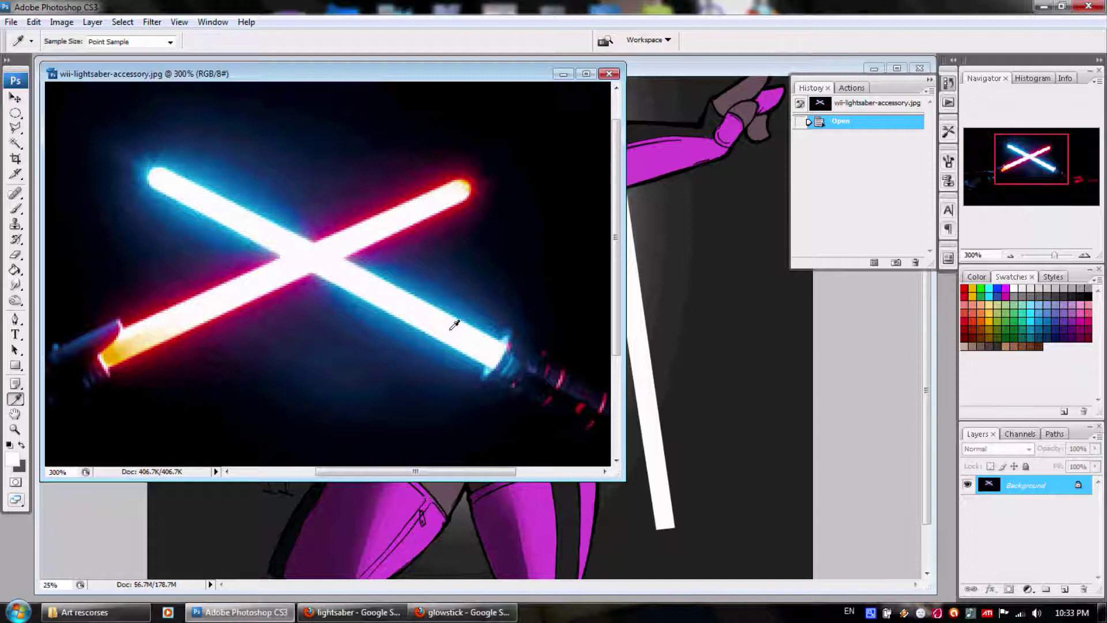
pyautogui.click(23, 446)
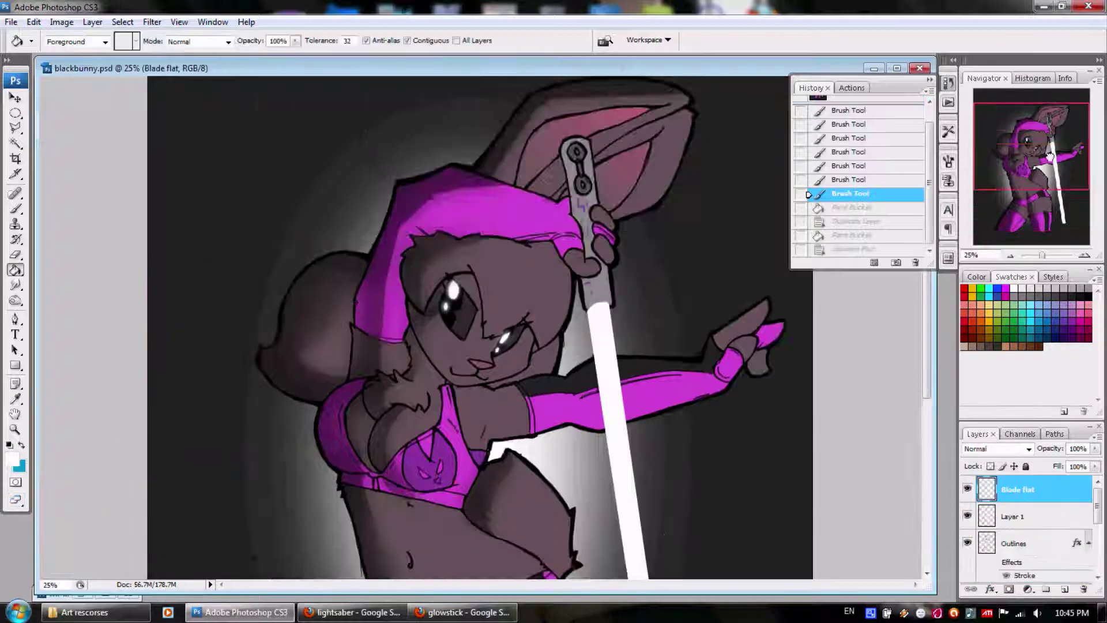
# Duplicate the Blade flat layer in blackbunny.psd as Blade flat copy
pyautogui.moveTo(1050, 157); pyautogui.dragTo(1051, 190)
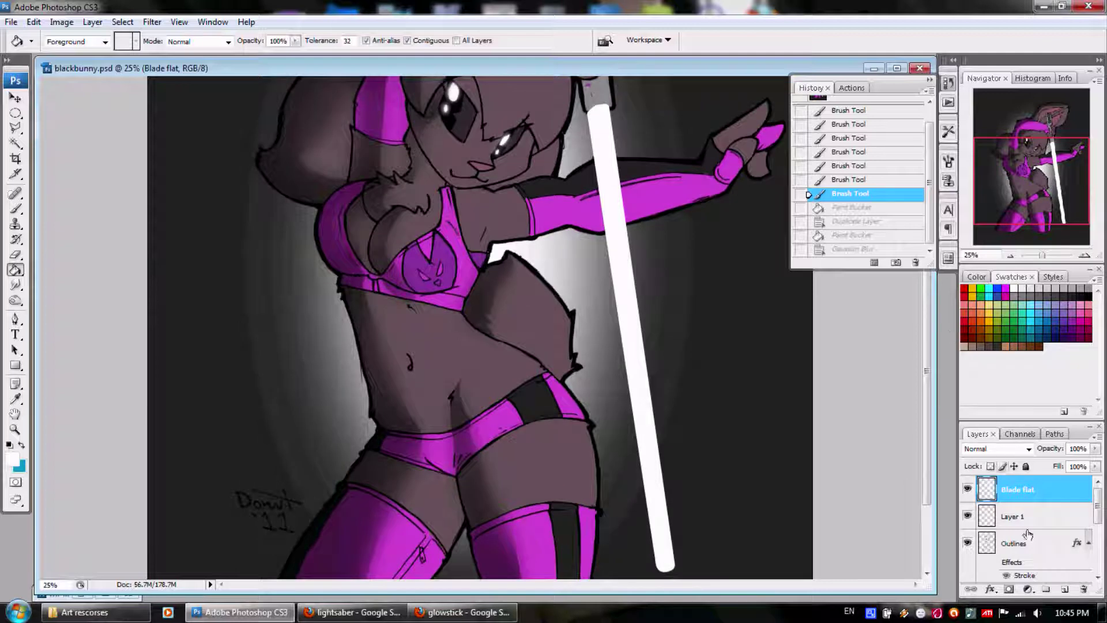
pyautogui.rightClick(1018, 490)
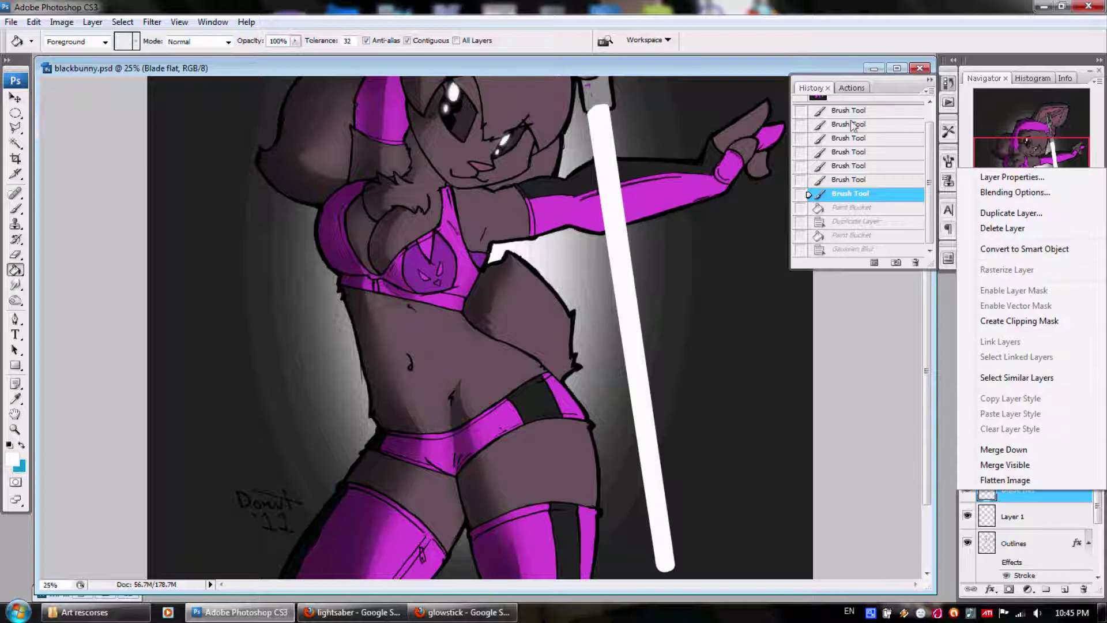
pyautogui.click(1013, 214)
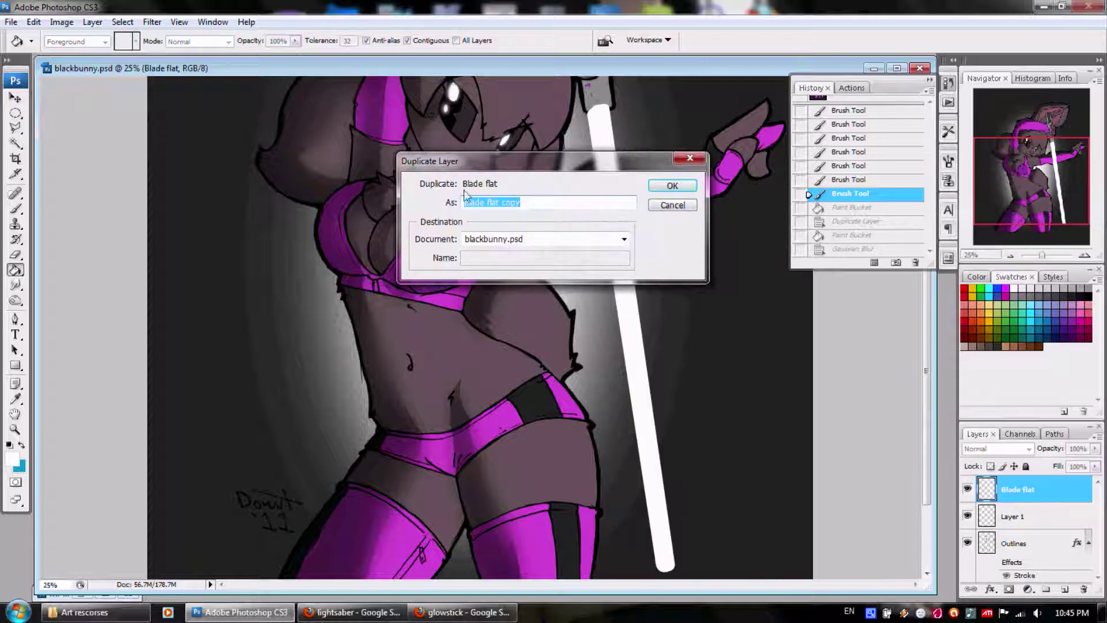
pyautogui.click(672, 185)
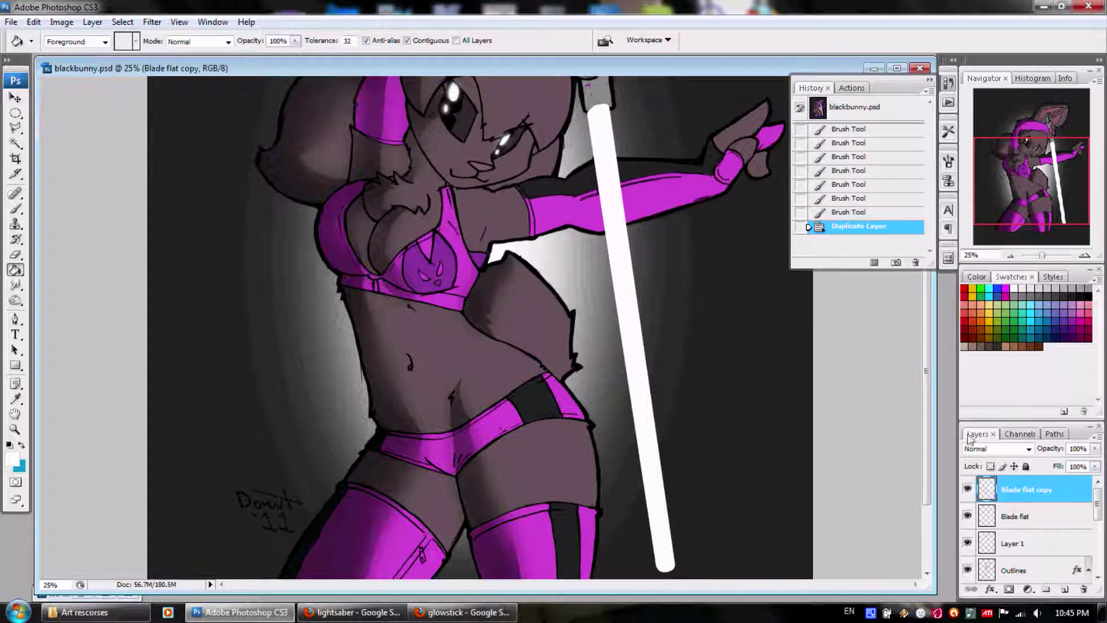
# Hide Blade flat copy, fill the blade on the Blade flat layer with the sampled blue, and show the copy again
pyautogui.click(968, 487)
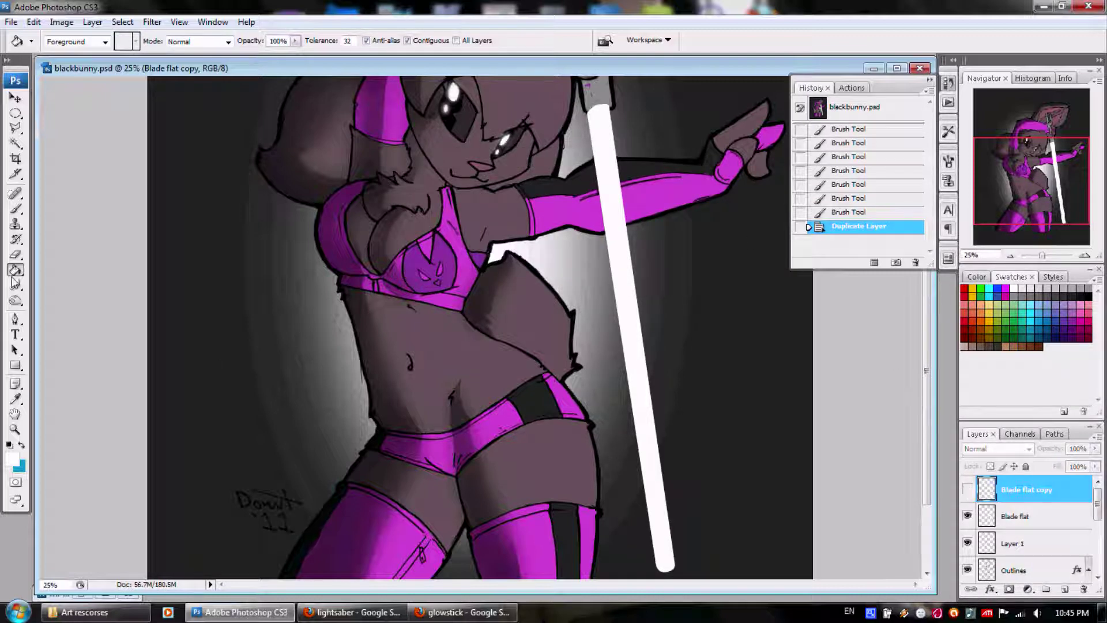
pyautogui.click(21, 445)
pyautogui.click(1055, 520)
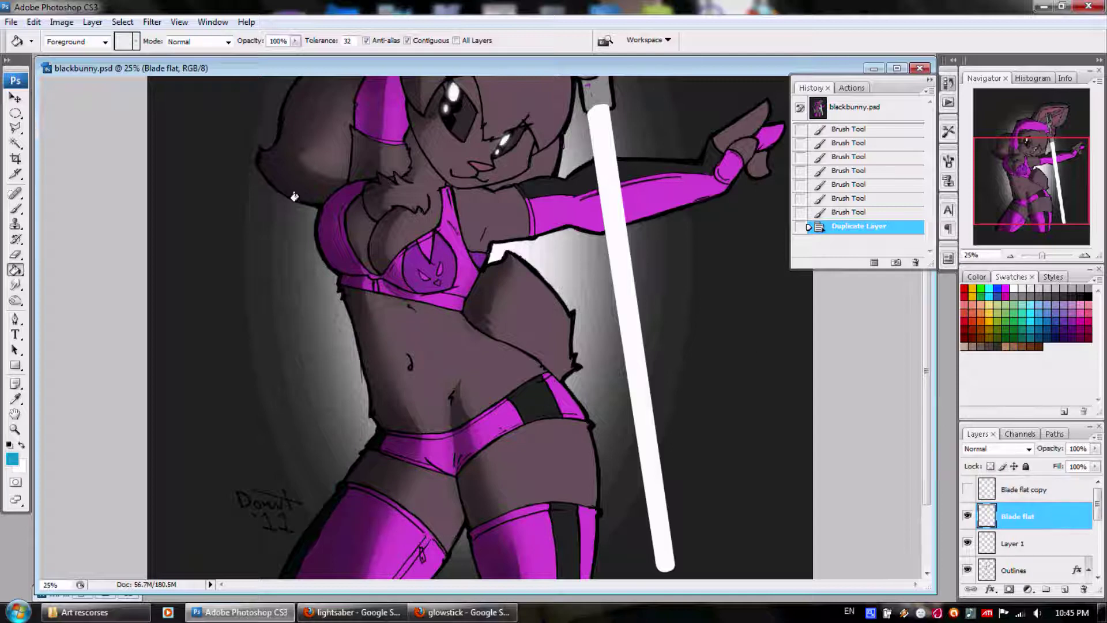
pyautogui.click(603, 168)
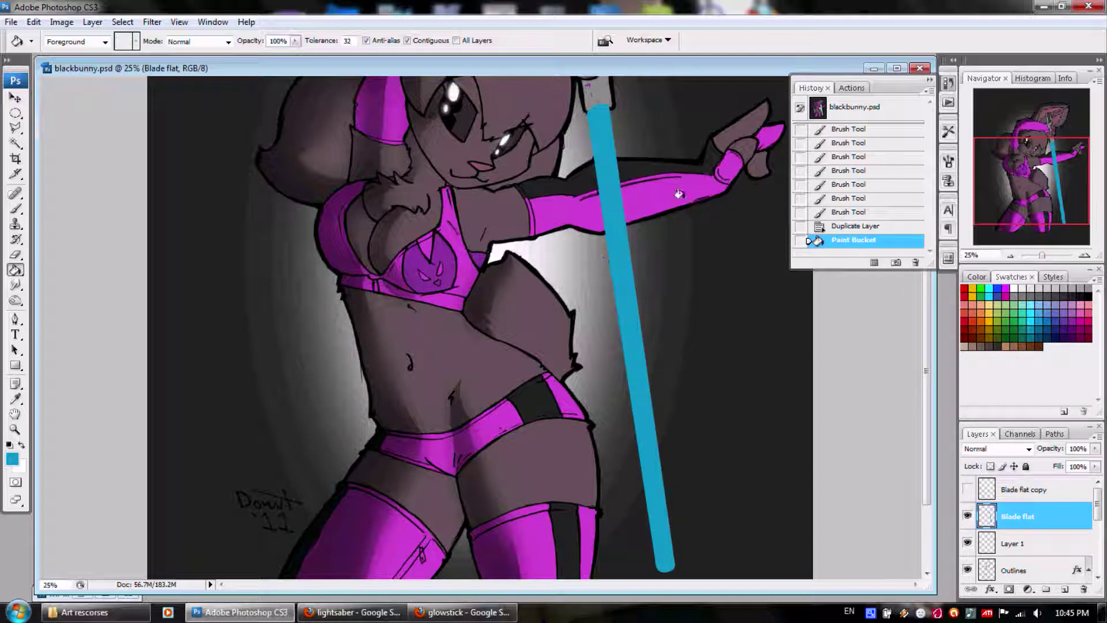
pyautogui.moveTo(1051, 176)
pyautogui.mouseDown()
pyautogui.moveTo(1052, 127)
pyautogui.moveTo(1053, 189)
pyautogui.moveTo(1032, 177)
pyautogui.mouseUp()
pyautogui.click(968, 489)
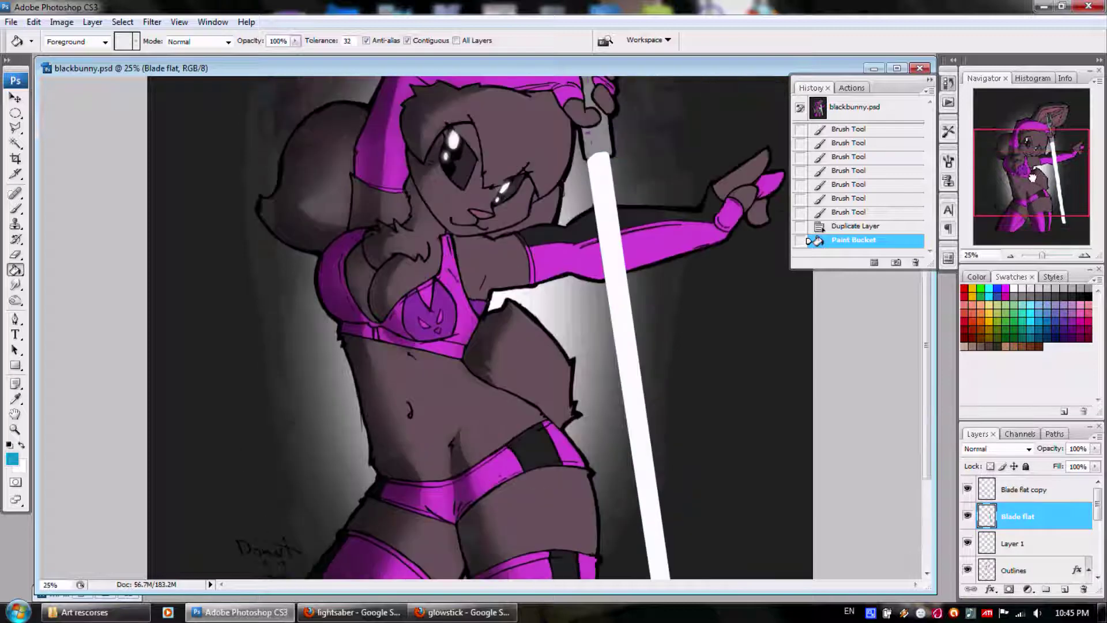
# Apply a Gaussian Blur with a 42-pixel radius to the Blade flat copy layer
pyautogui.click(1060, 491)
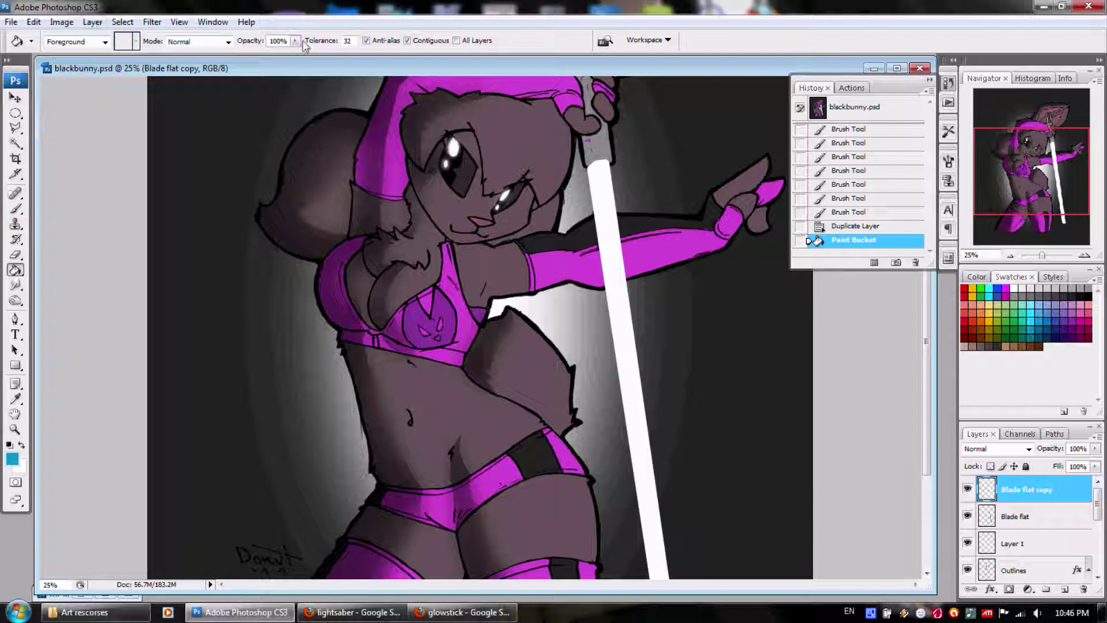
pyautogui.click(152, 23)
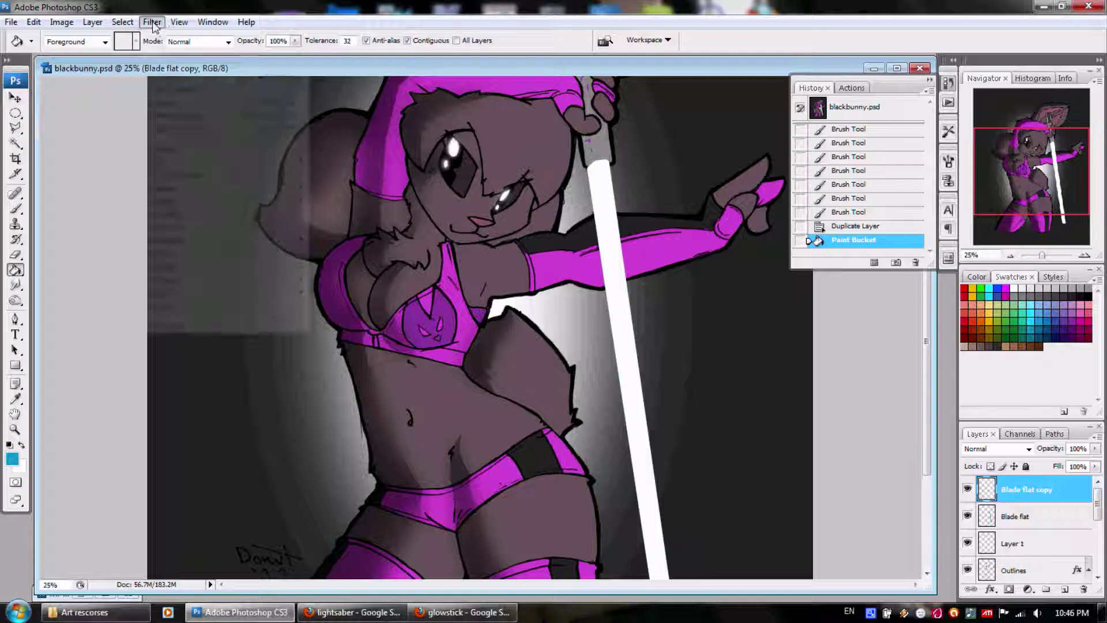
pyautogui.moveTo(222, 162)
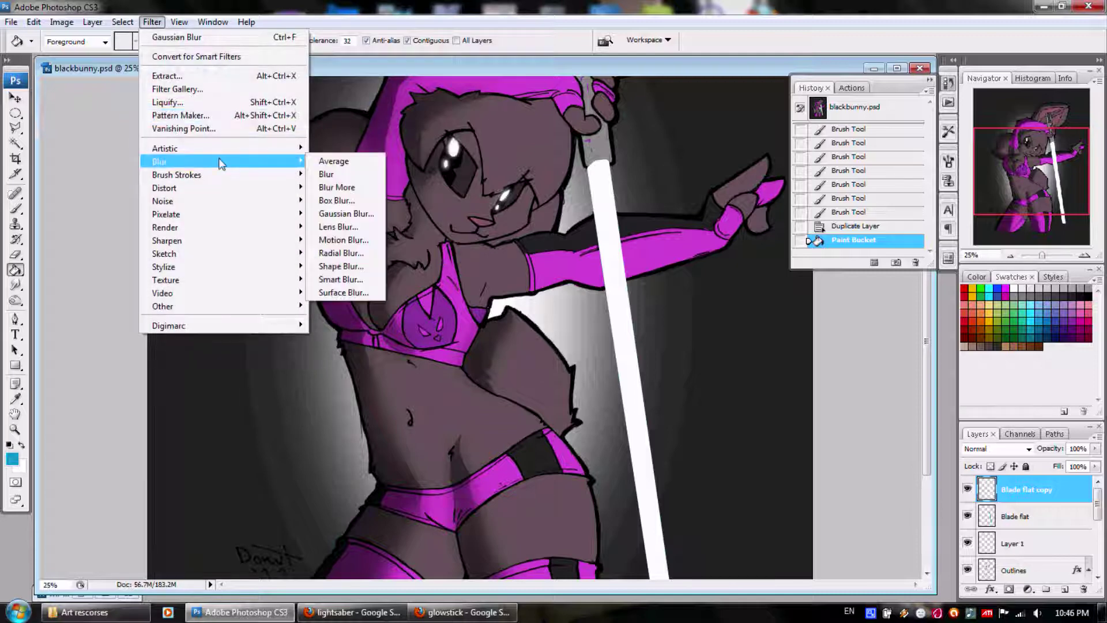
pyautogui.click(372, 215)
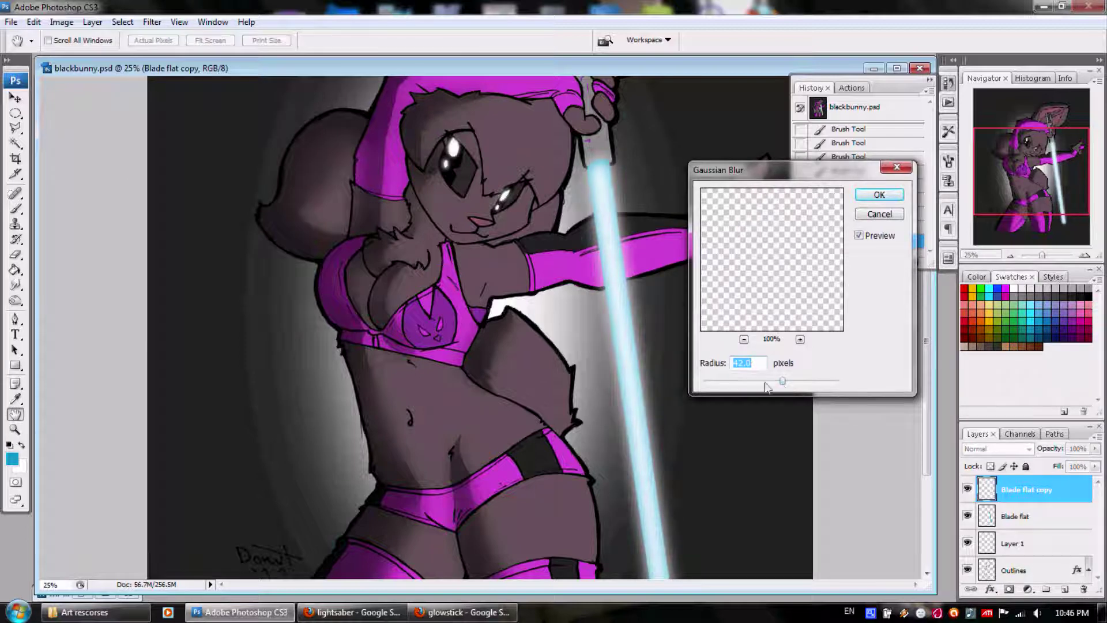
pyautogui.click(885, 197)
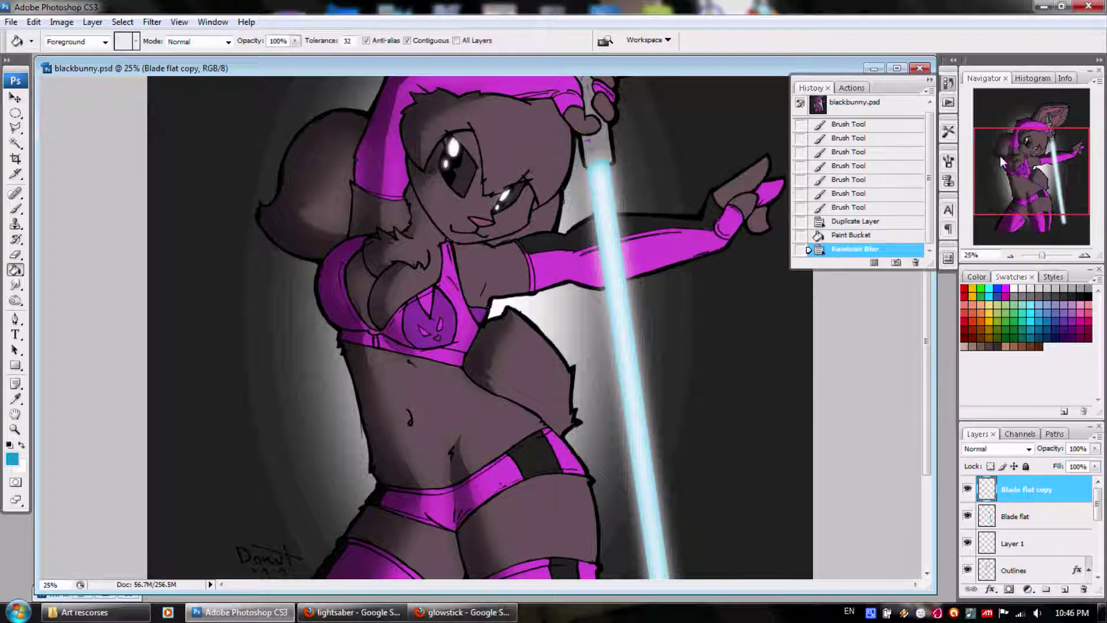
pyautogui.moveTo(1030, 154)
pyautogui.mouseDown()
pyautogui.moveTo(1039, 194)
pyautogui.moveTo(1042, 126)
pyautogui.moveTo(1040, 167)
pyautogui.moveTo(1018, 160)
pyautogui.mouseUp()
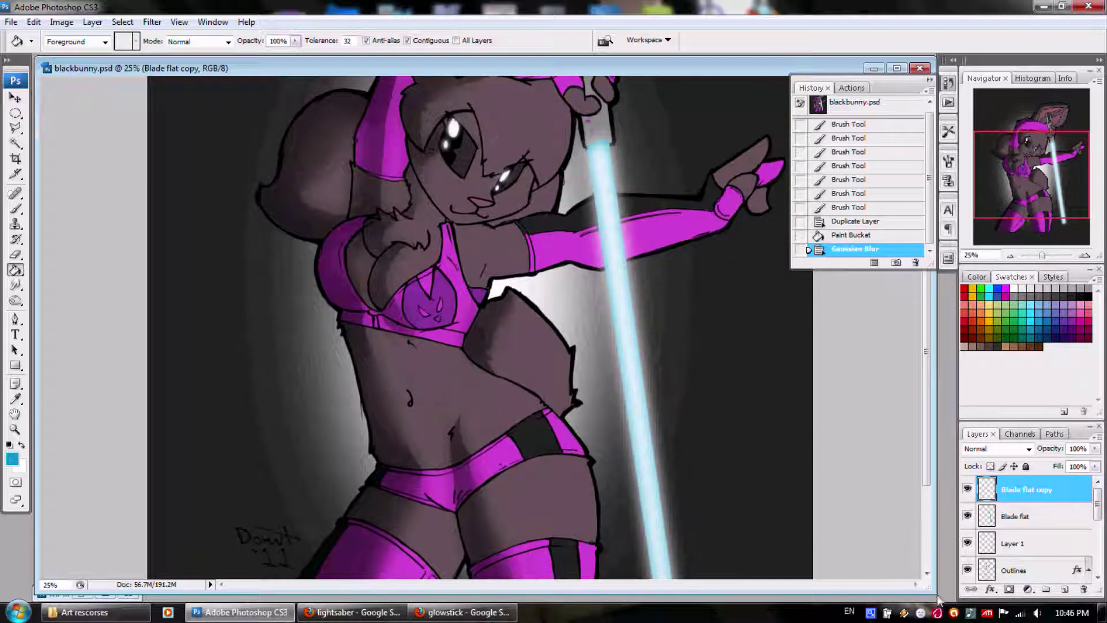
# Slightly enlarge the blackbunny.psd window and open 12_Hours_6_Glow_Stick.jpg from the Art rescorses folder as a colour reference
pyautogui.moveTo(931, 591); pyautogui.dragTo(946, 598)
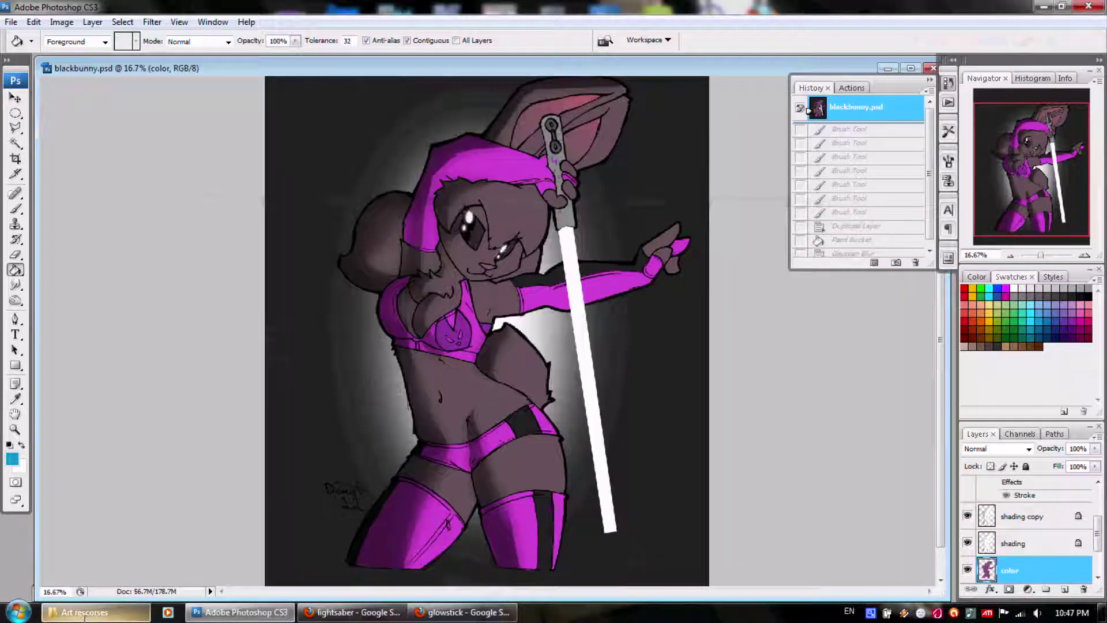
pyautogui.click(92, 612)
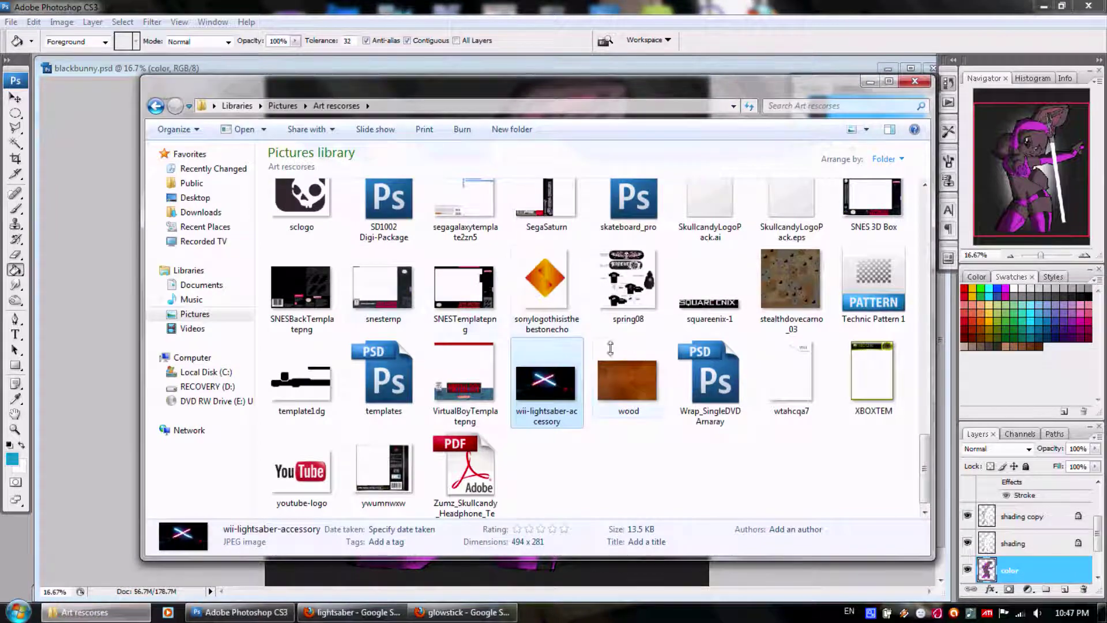
pyautogui.scroll(2, 643, 308)
pyautogui.scroll(10, 643, 308)
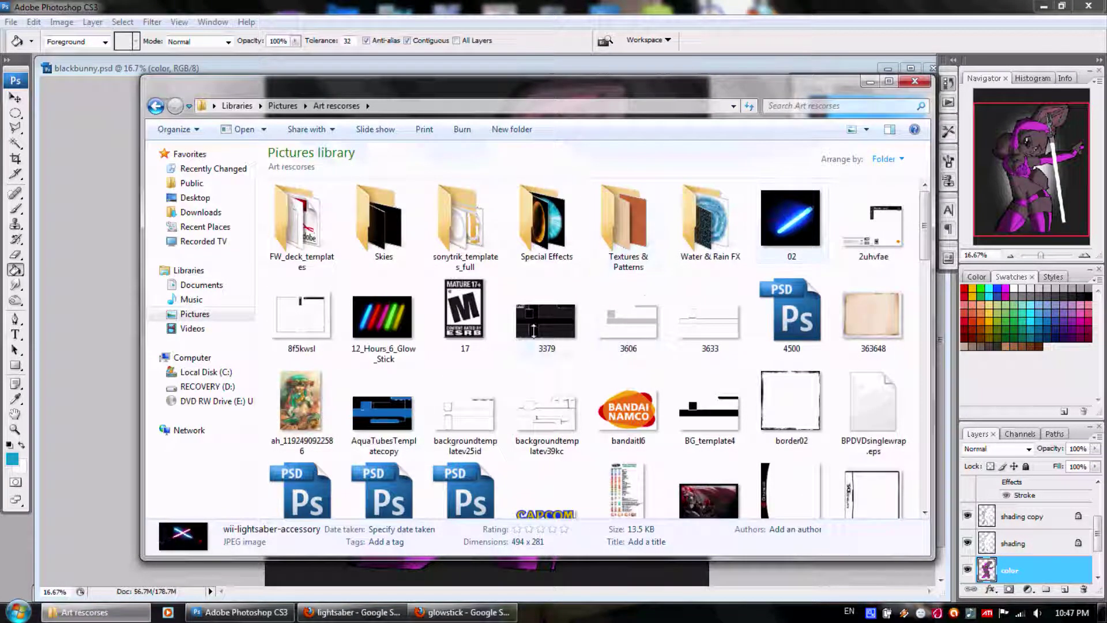
pyautogui.moveTo(406, 315); pyautogui.dragTo(74, 287)
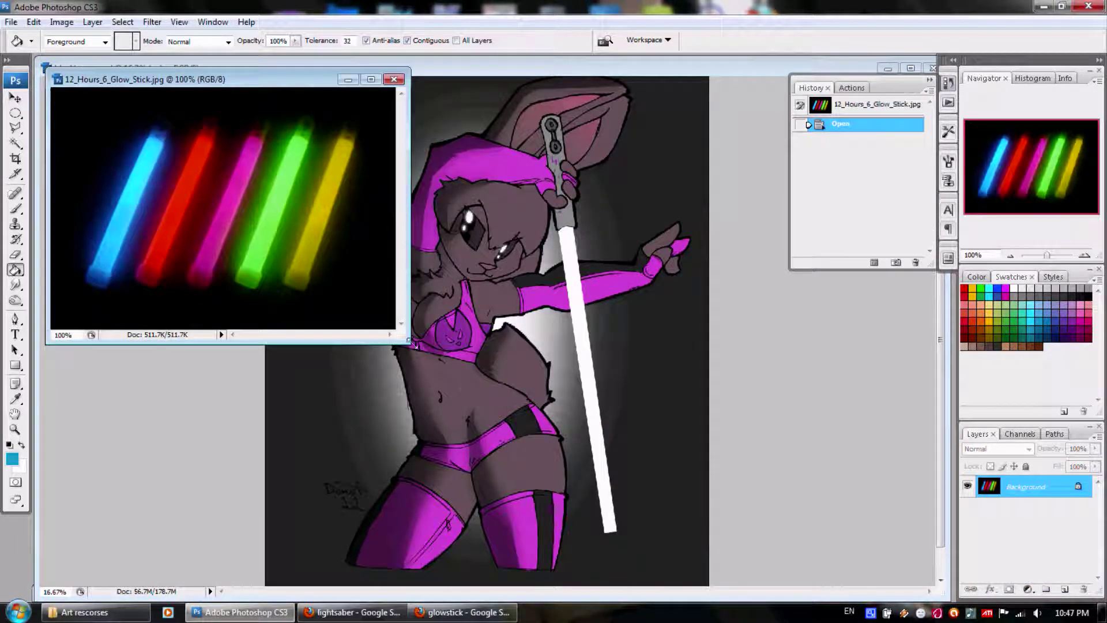
# Enlarge the glow stick image window and examine the sticks' cores and glow up close
pyautogui.moveTo(403, 340); pyautogui.dragTo(574, 479)
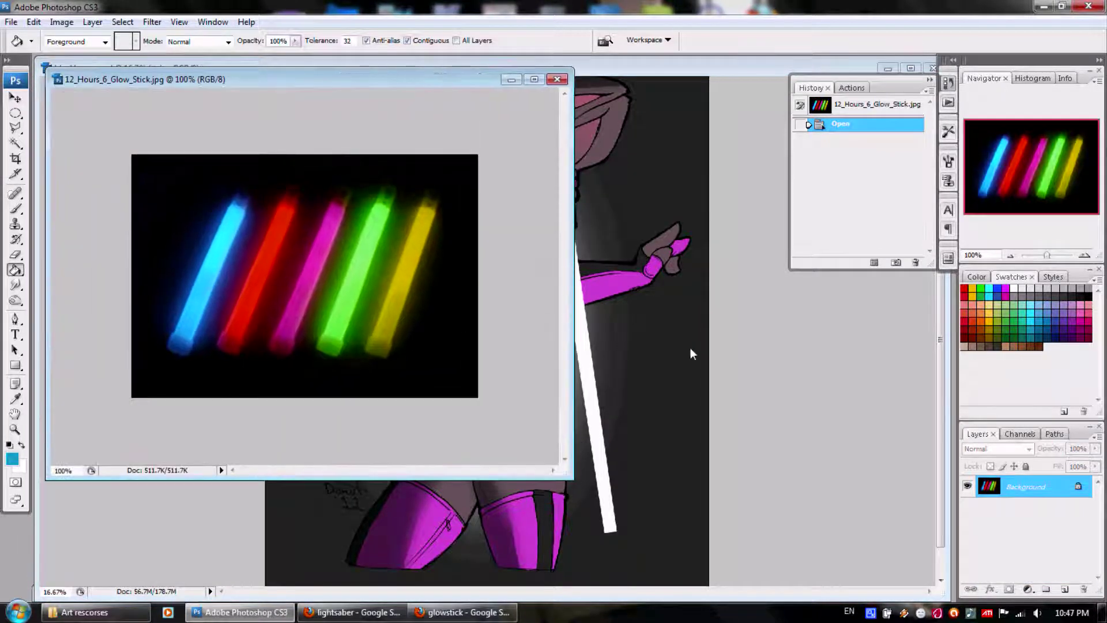
pyautogui.click(1084, 255)
pyautogui.click(1085, 255)
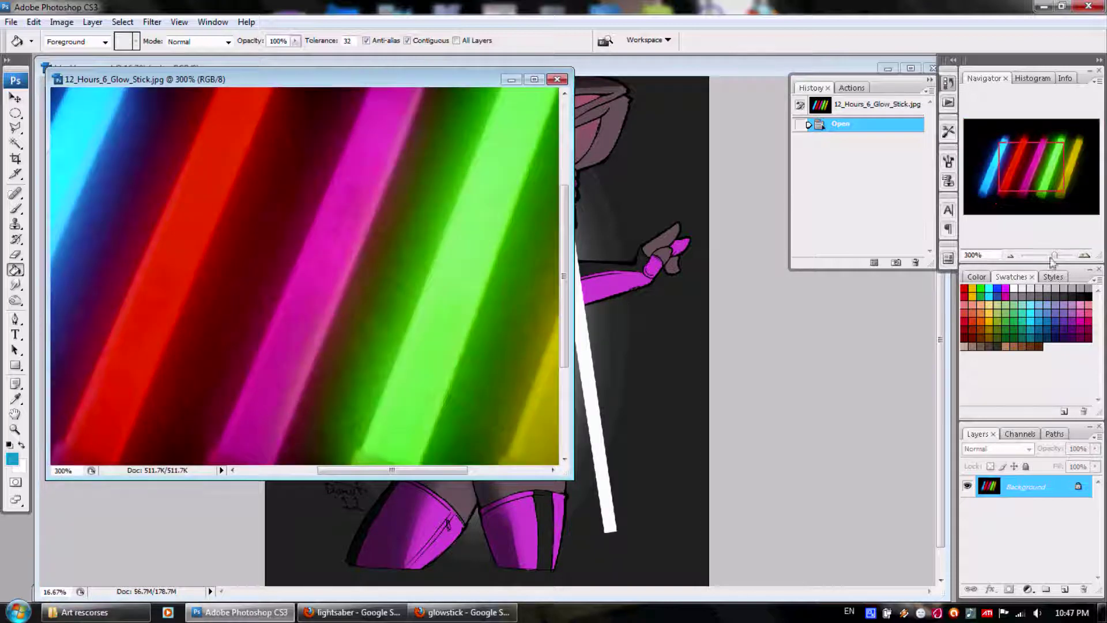
pyautogui.click(1009, 255)
pyautogui.click(1009, 256)
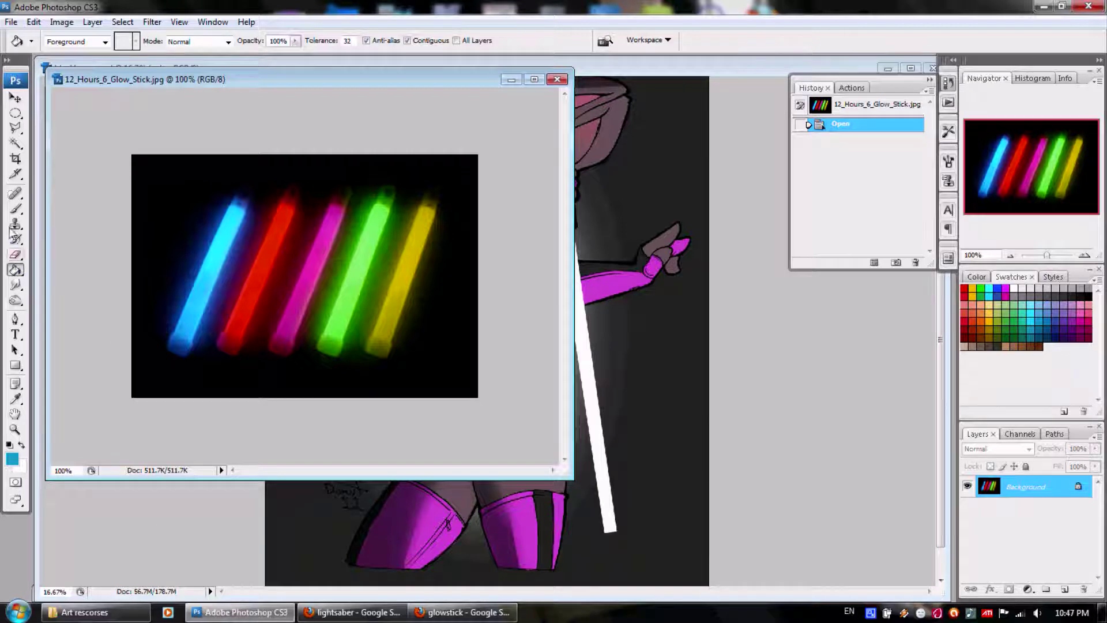
# Sample the bright cyan of the blue glow stick as the foreground colour with the Eyedropper and minimize the reference image
pyautogui.click(16, 399)
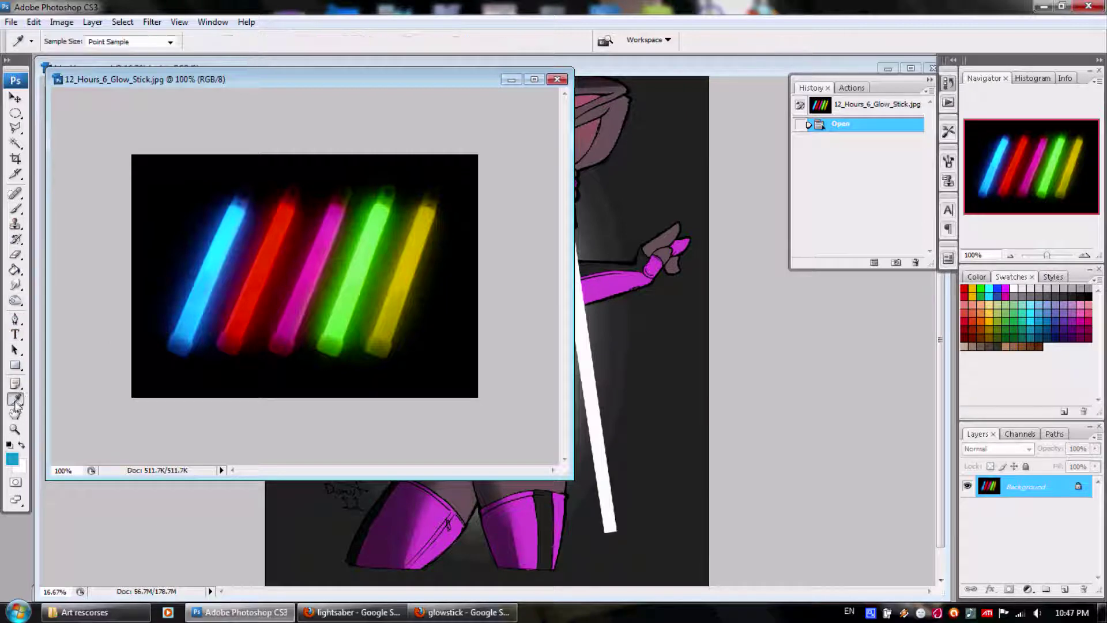
pyautogui.click(225, 240)
pyautogui.click(511, 80)
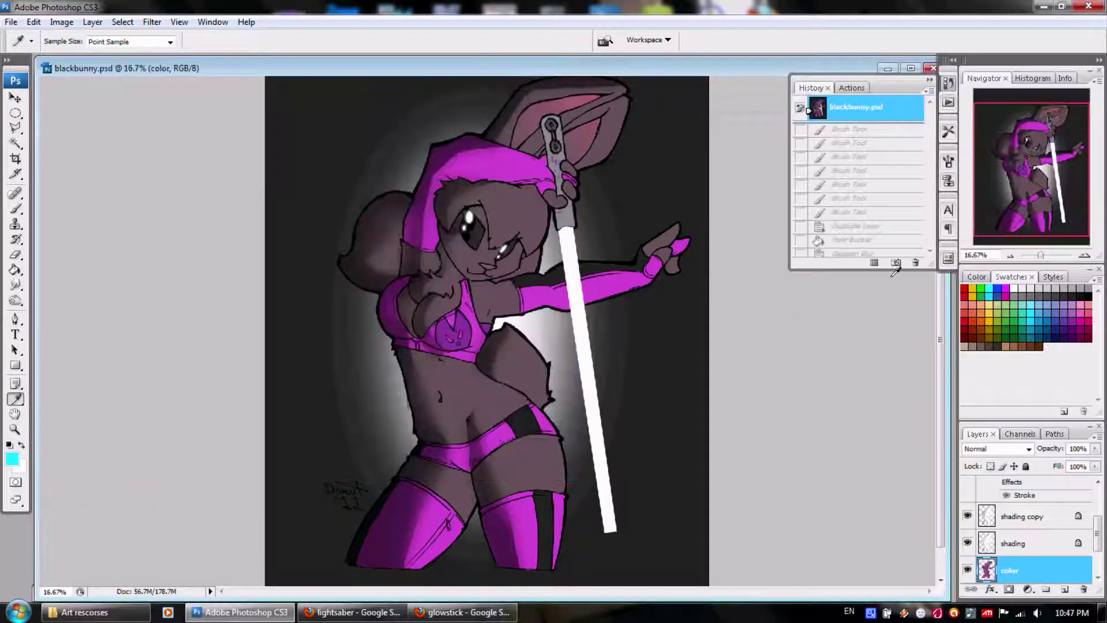
# Check which part of the drawing the Blade flat layer holds and fill its blade with the sampled cyan
pyautogui.moveTo(1096, 539); pyautogui.dragTo(1092, 490)
pyautogui.click(1054, 491)
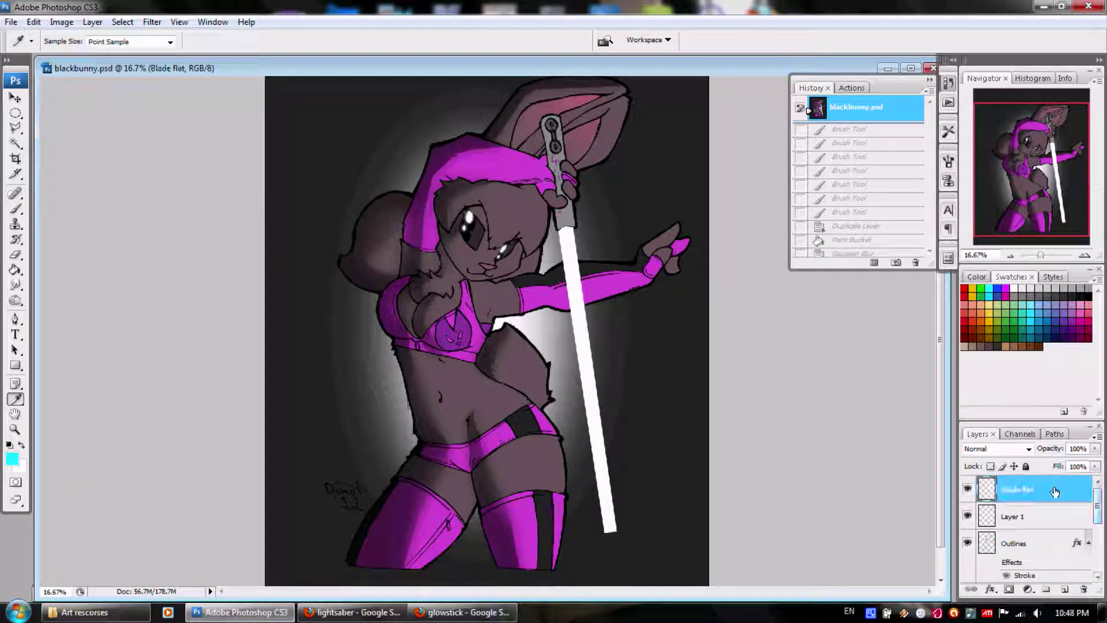
pyautogui.click(15, 270)
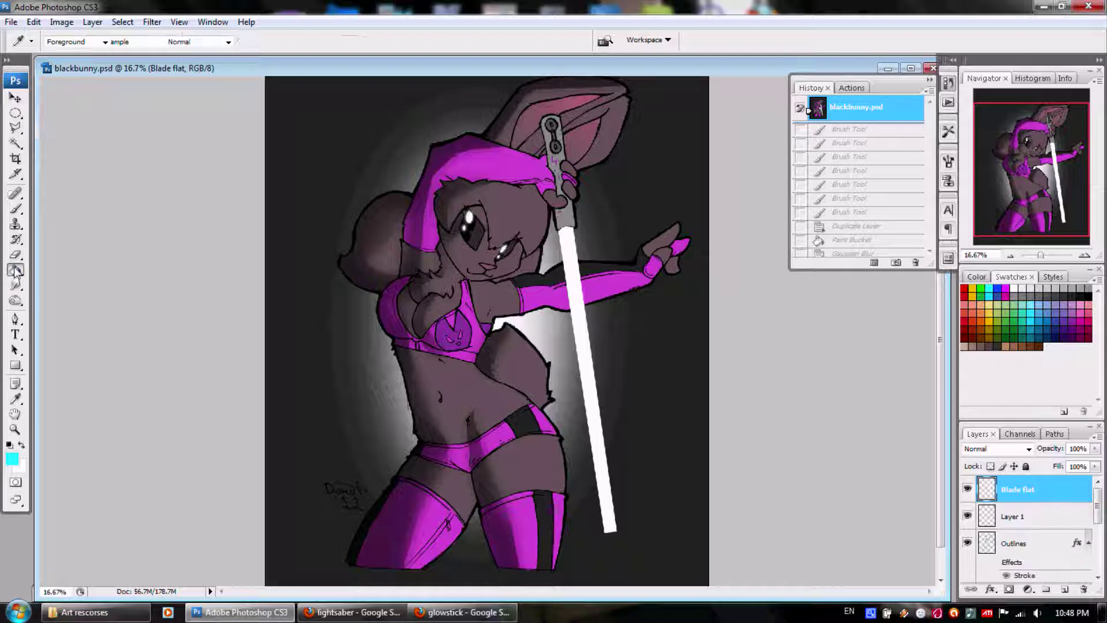
pyautogui.click(967, 489)
pyautogui.click(968, 490)
pyautogui.click(967, 489)
pyautogui.click(968, 489)
pyautogui.click(968, 490)
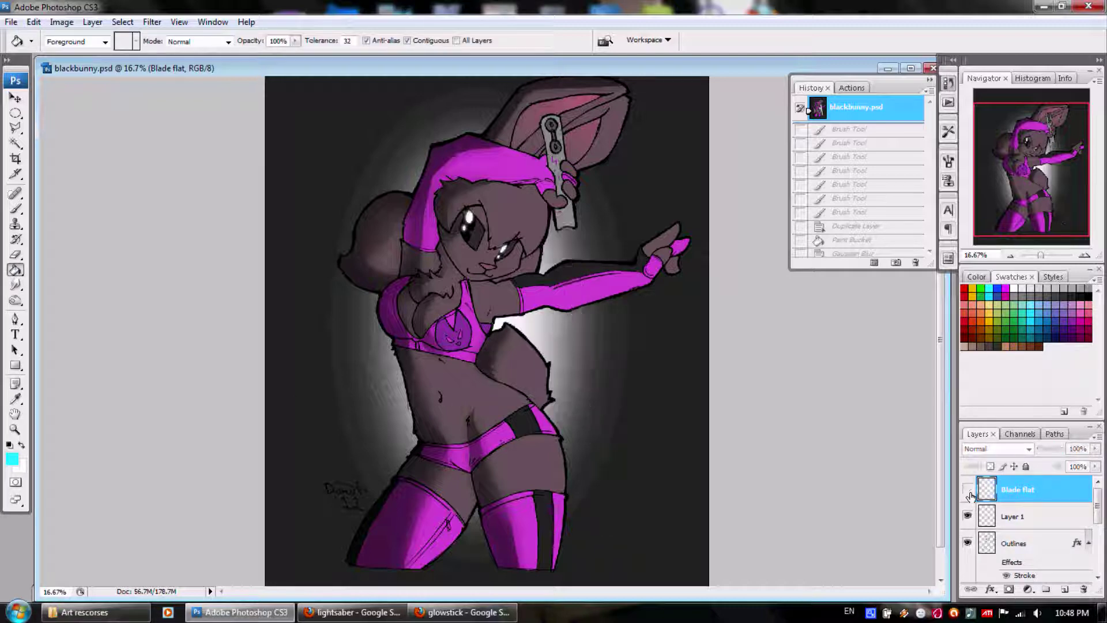
pyautogui.click(968, 490)
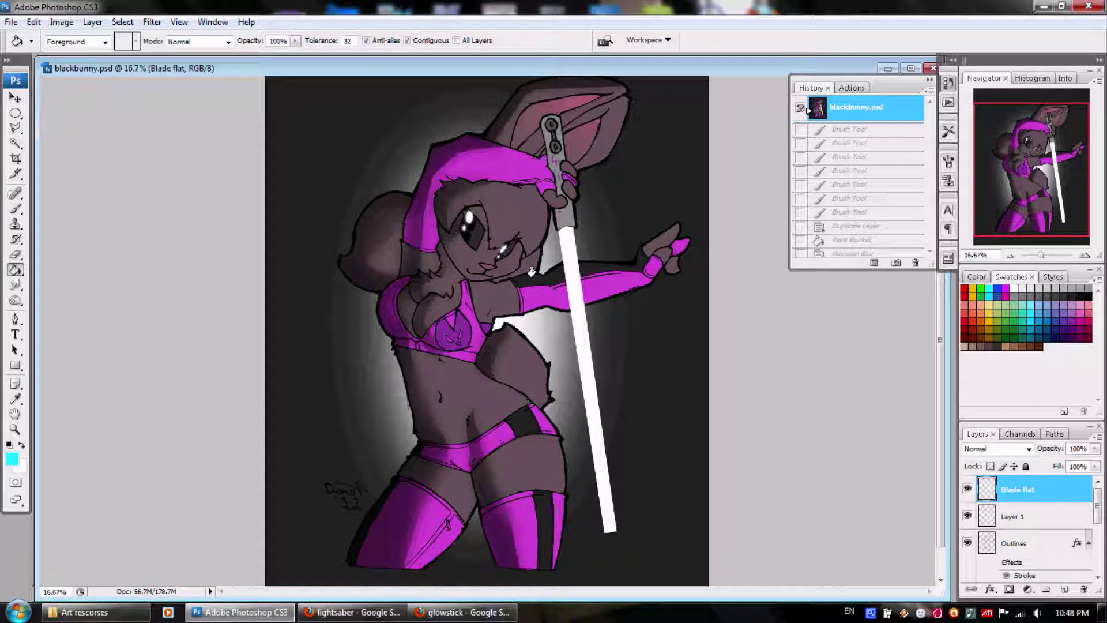
pyautogui.click(565, 247)
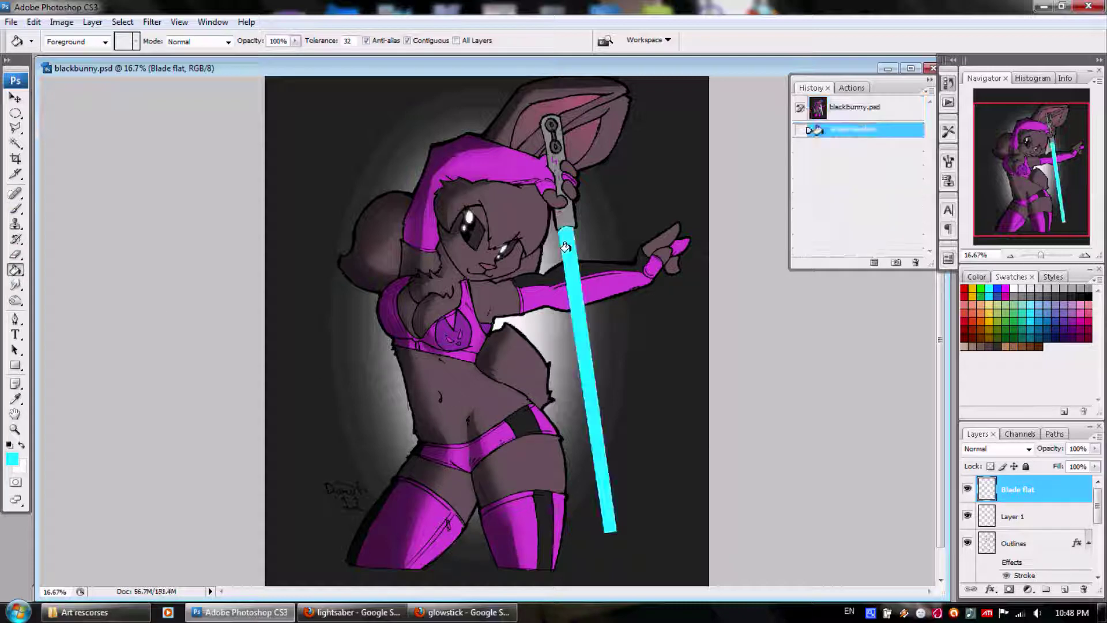
pyautogui.click(565, 247)
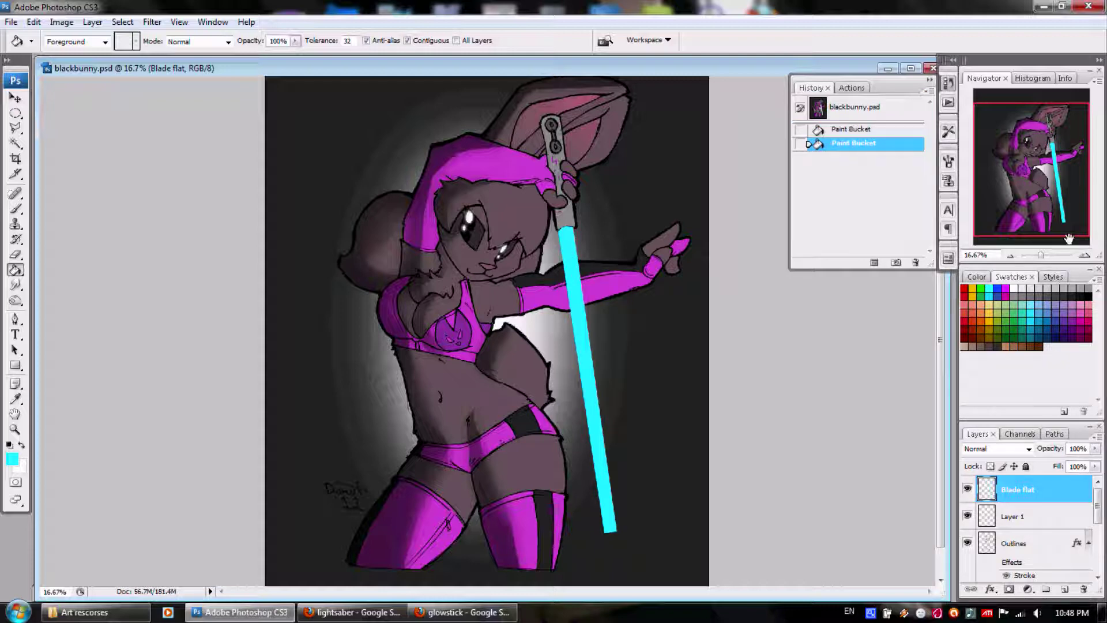
# Duplicate the cyan Blade flat layer as Blade flat copy within blackbunny.psd
pyautogui.click(1084, 255)
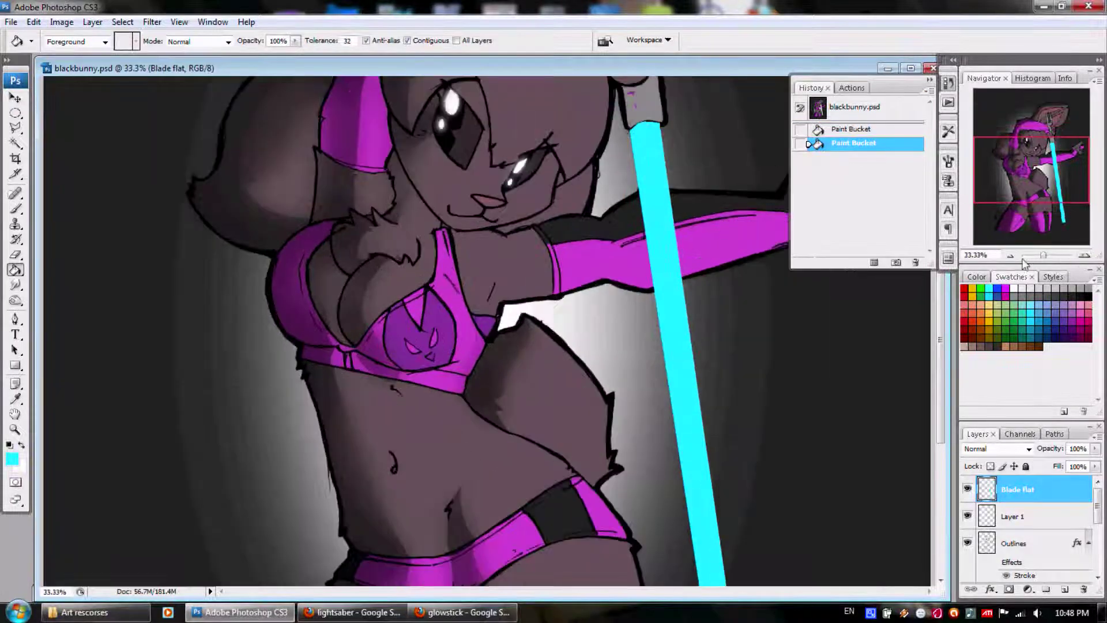
pyautogui.click(1010, 254)
pyautogui.click(1010, 255)
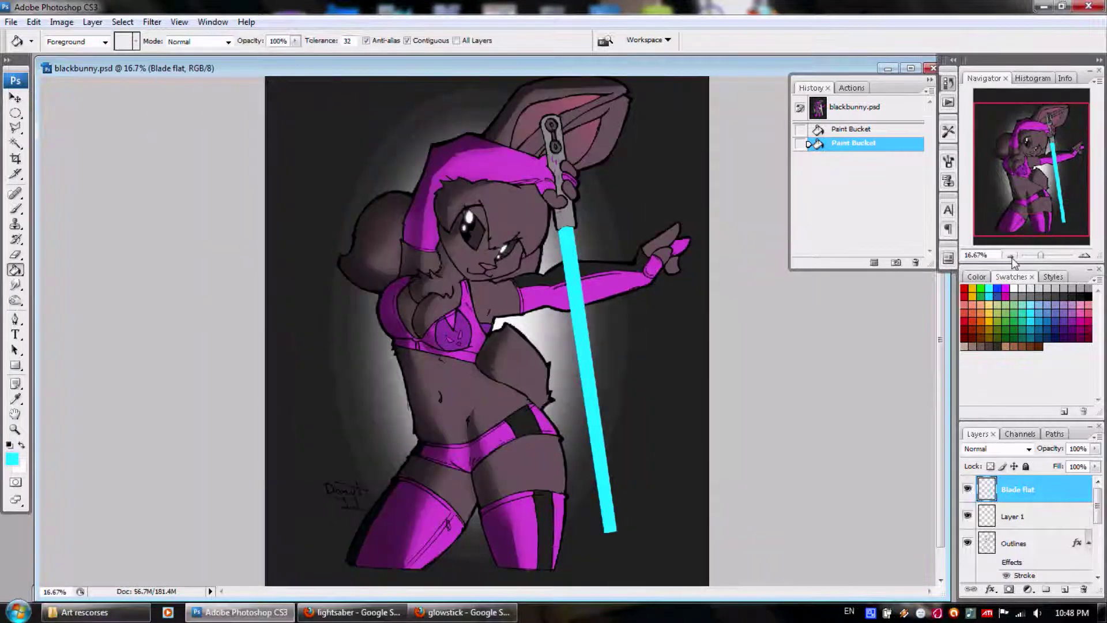
pyautogui.rightClick(1044, 492)
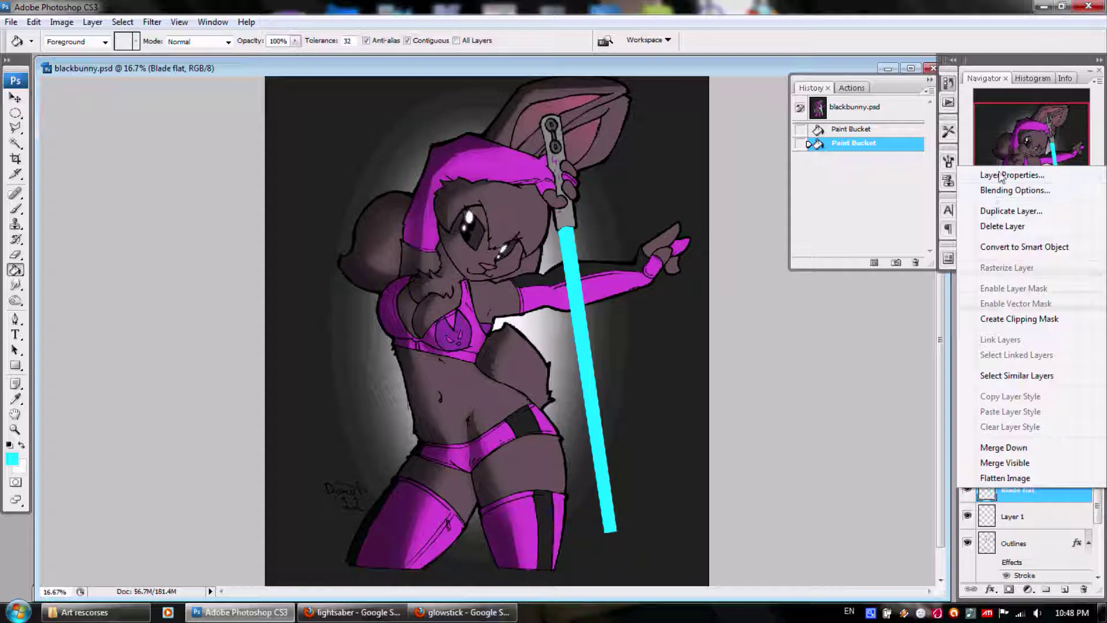
pyautogui.click(1011, 211)
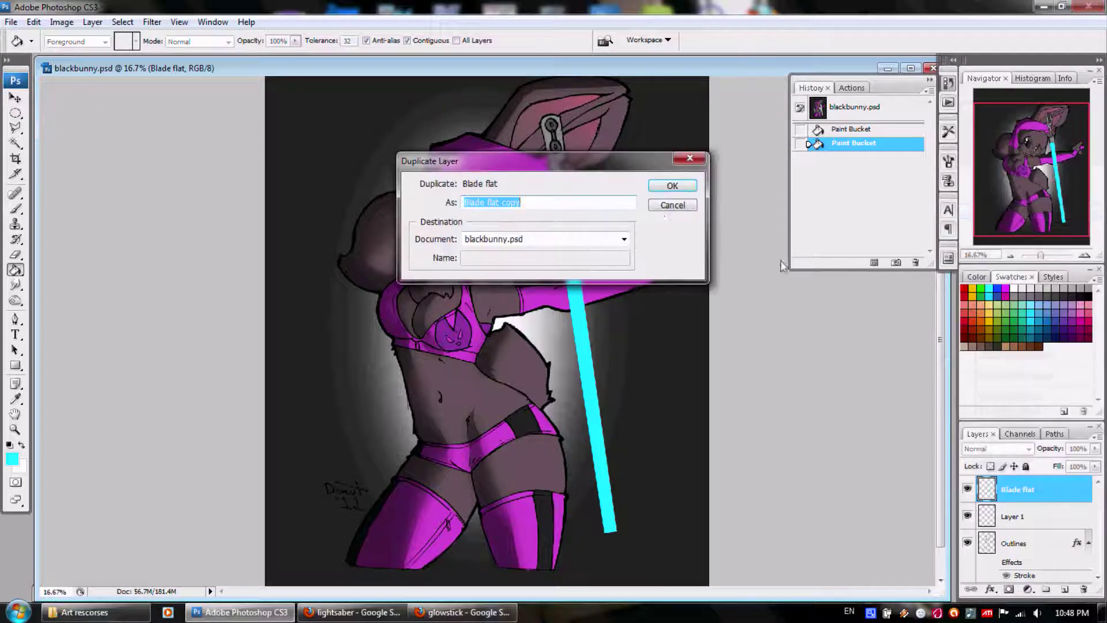
pyautogui.click(676, 186)
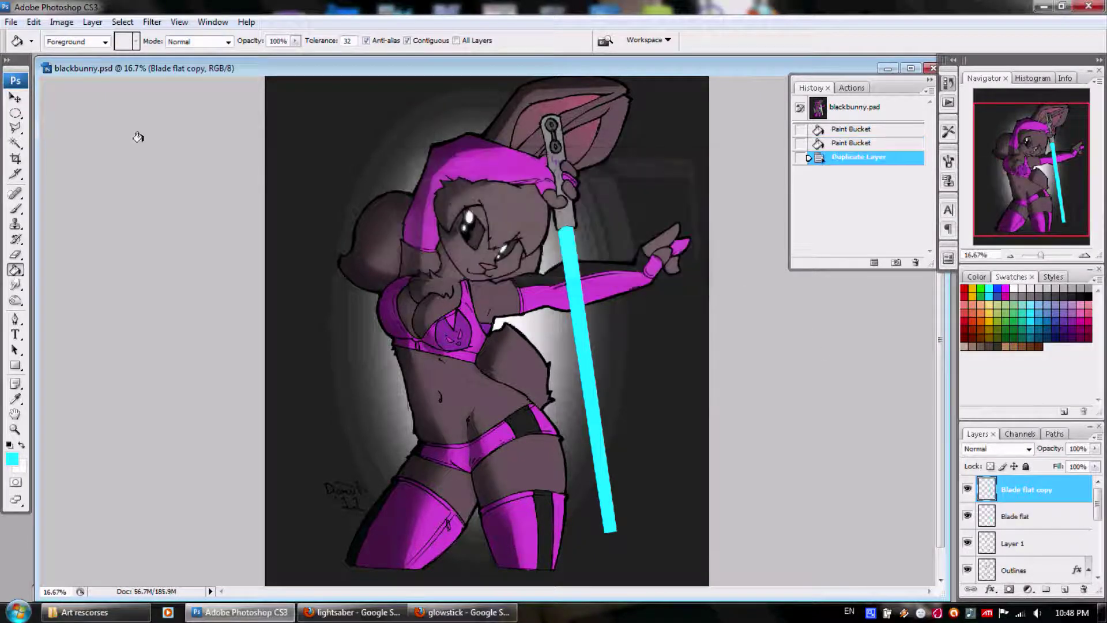
# Apply a Gaussian Blur with a 42-pixel radius to the cyan Blade flat copy layer and inspect the glow along the blade
pyautogui.click(153, 22)
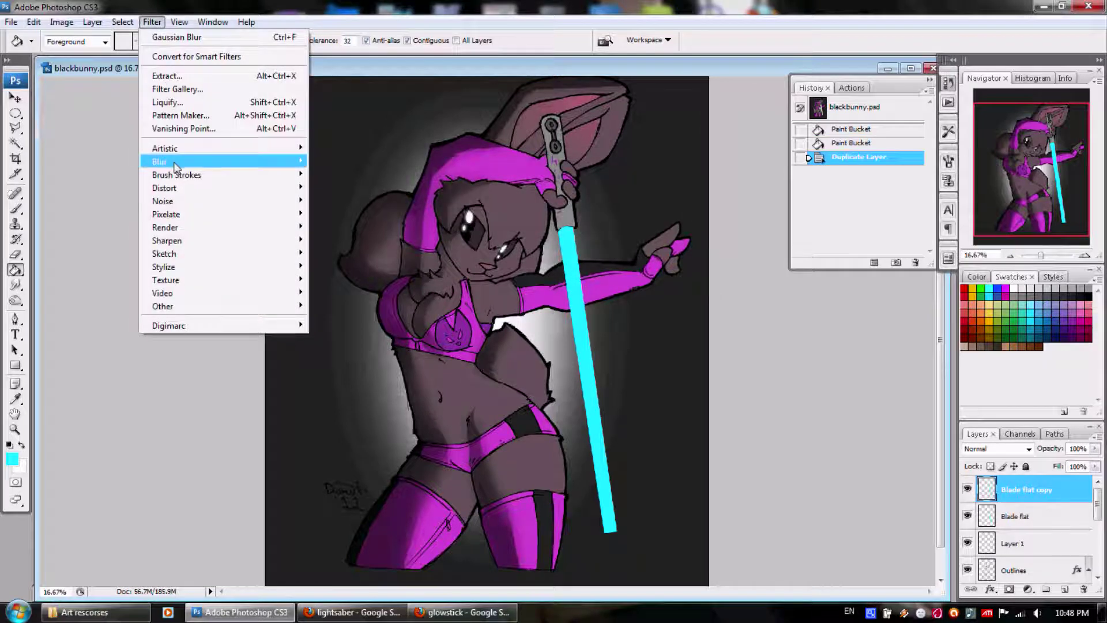
pyautogui.moveTo(176, 164)
pyautogui.click(359, 211)
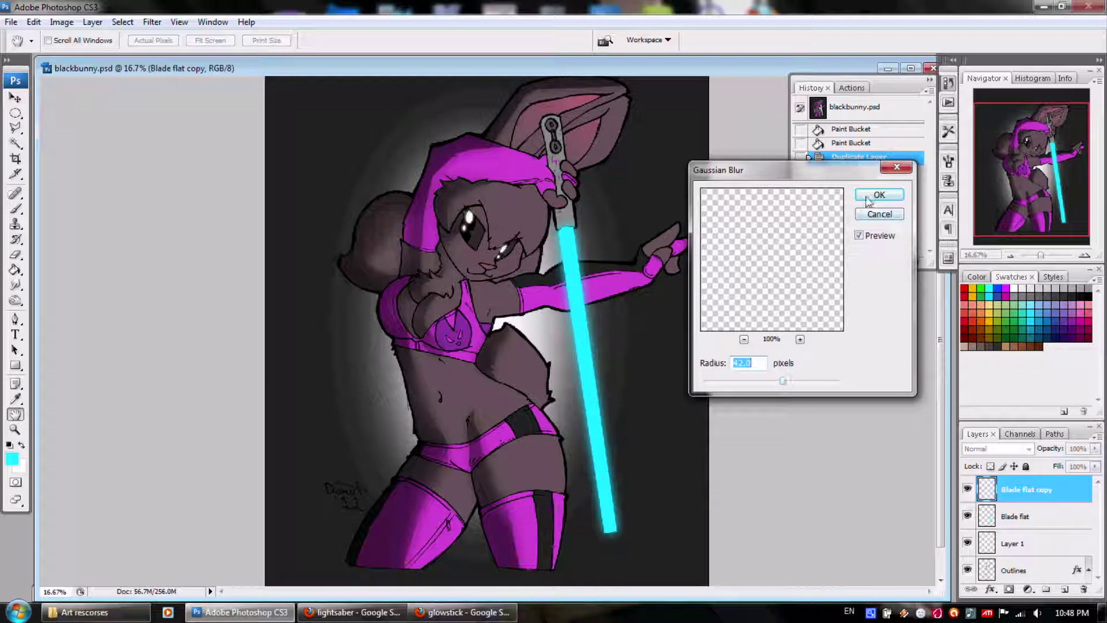
pyautogui.click(868, 199)
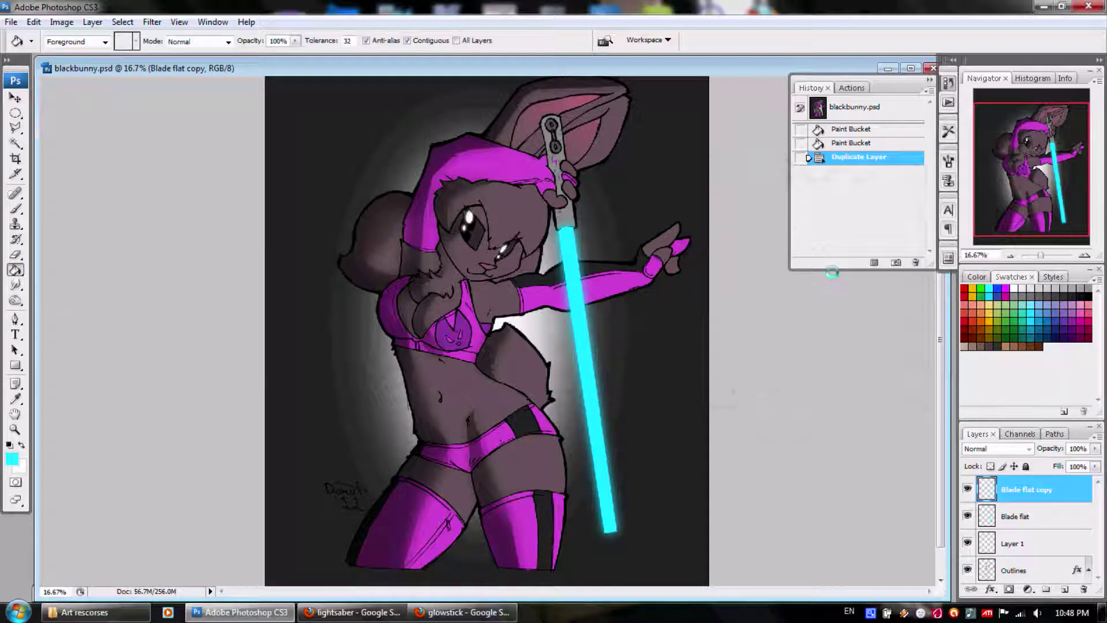
pyautogui.click(1084, 255)
pyautogui.click(1084, 255)
pyautogui.moveTo(1015, 147); pyautogui.dragTo(987, 230)
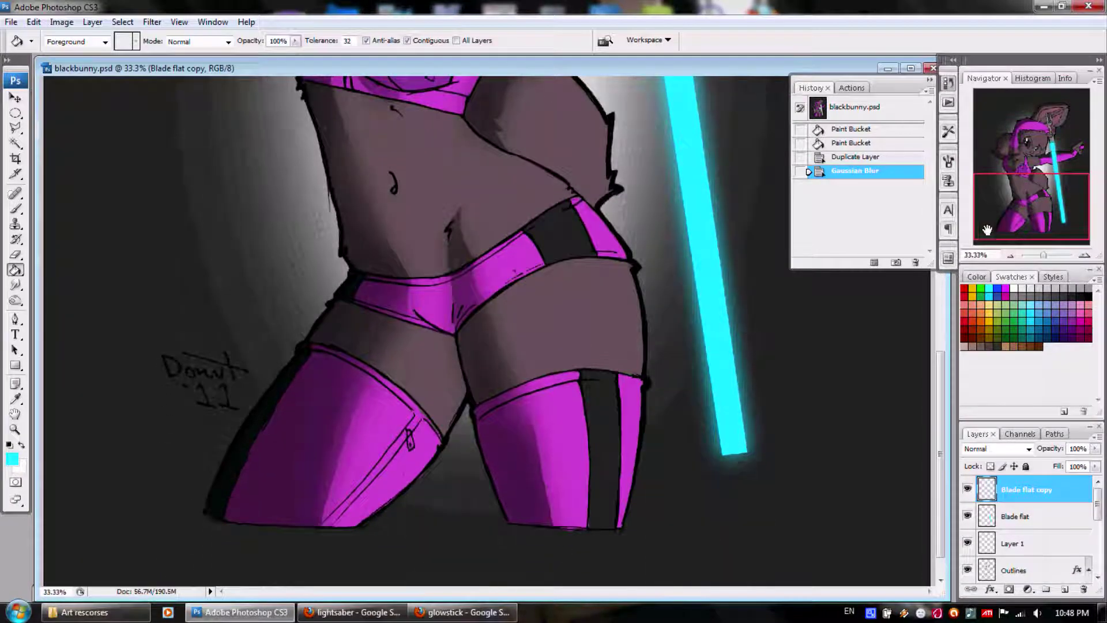
pyautogui.click(1010, 255)
pyautogui.click(1010, 255)
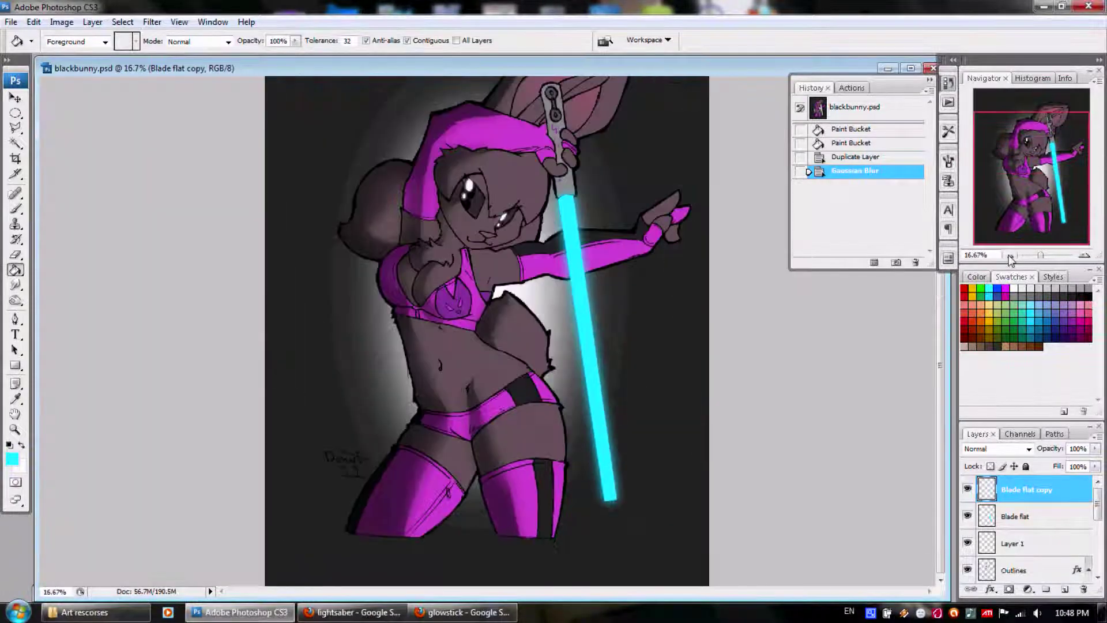
pyautogui.moveTo(1022, 216); pyautogui.dragTo(1024, 135)
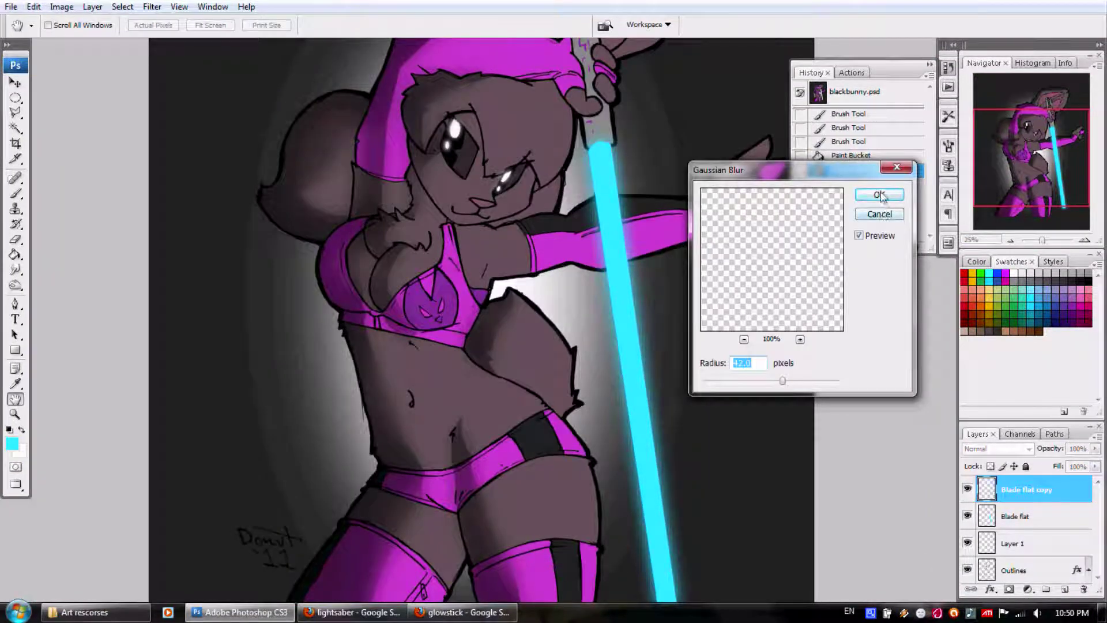
# Confirm the Gaussian Blur on the Blade flat copy layer and save the document
pyautogui.click(879, 194)
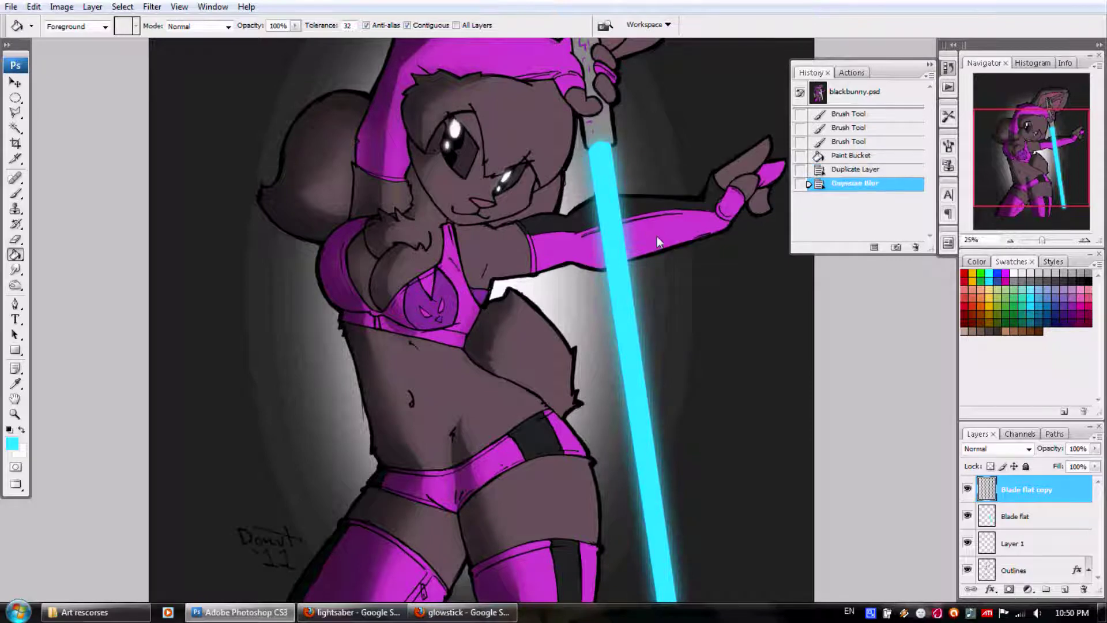
pyautogui.click(10, 7)
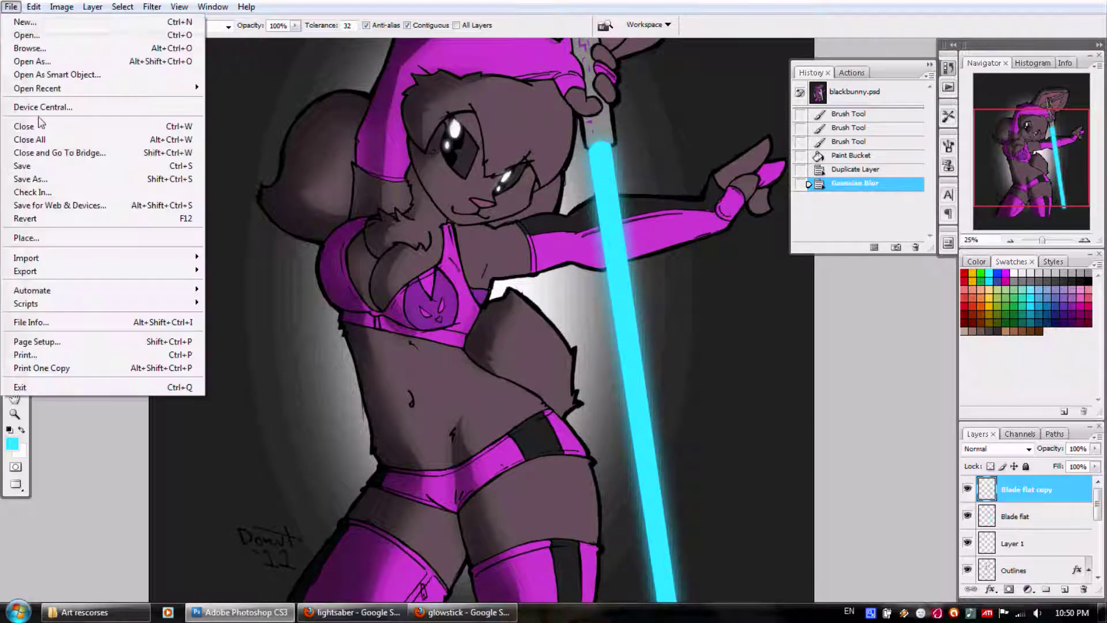
pyautogui.click(86, 165)
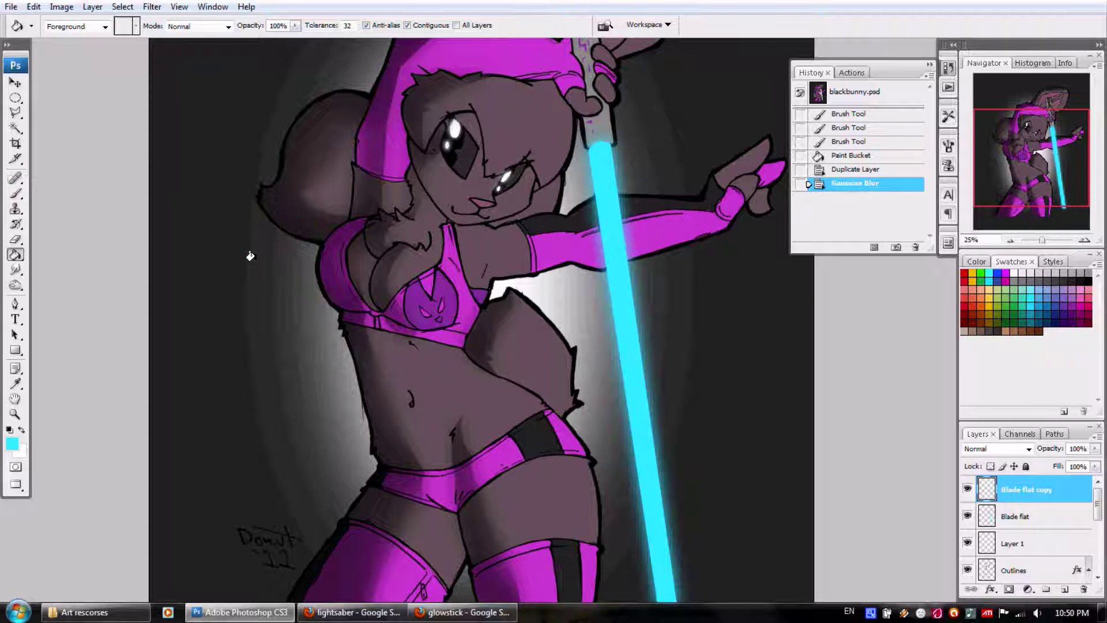
# Draw a closed Polygonal Lasso selection over the bunny's hip, running from the lower belly across the waistband to the upper thigh
pyautogui.moveTo(997, 118); pyautogui.dragTo(1023, 147)
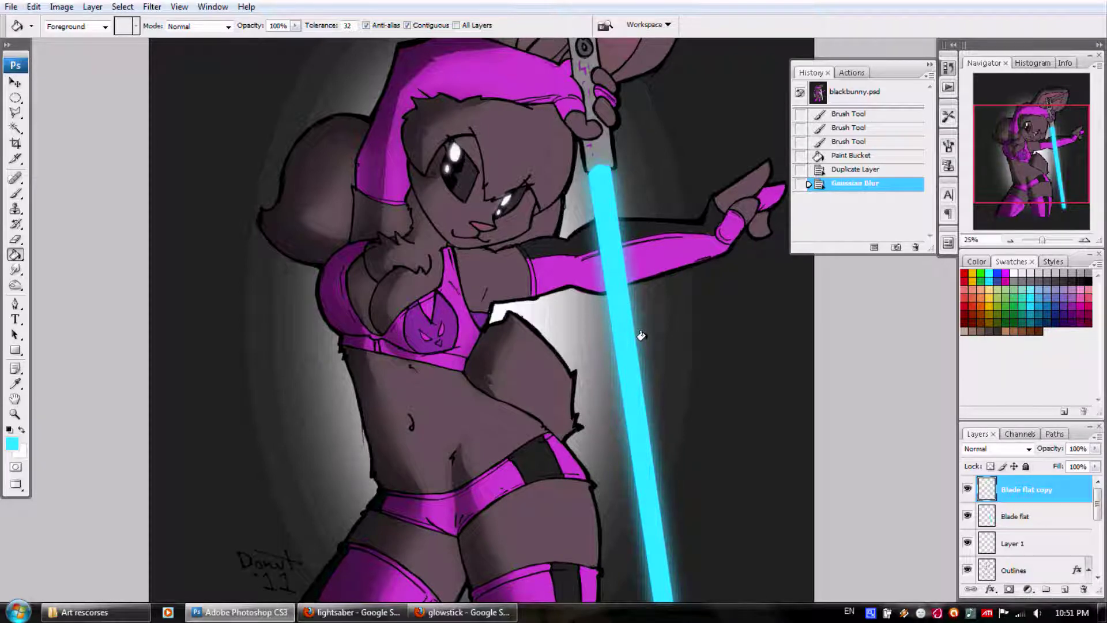
pyautogui.click(16, 194)
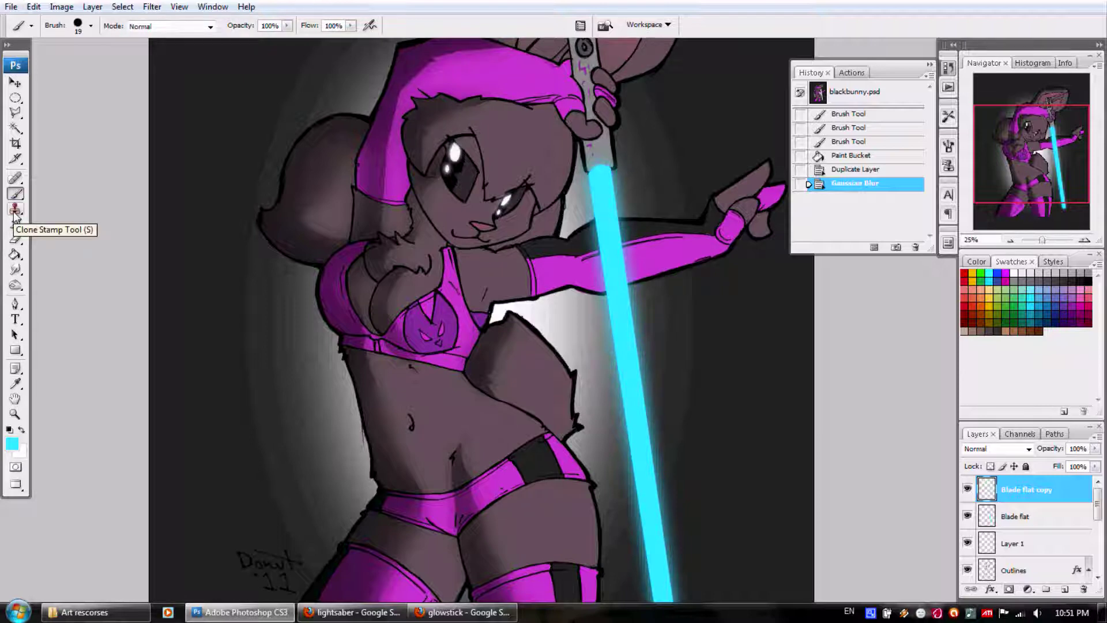
pyautogui.click(15, 113)
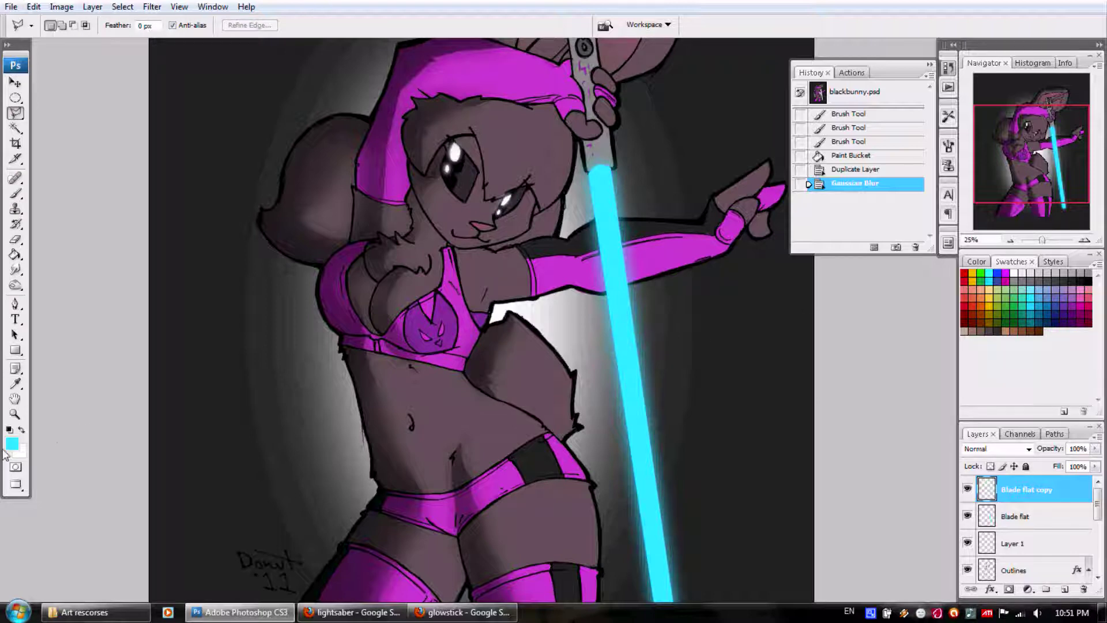
pyautogui.click(1084, 241)
pyautogui.click(1085, 241)
pyautogui.moveTo(1030, 159); pyautogui.dragTo(1038, 188)
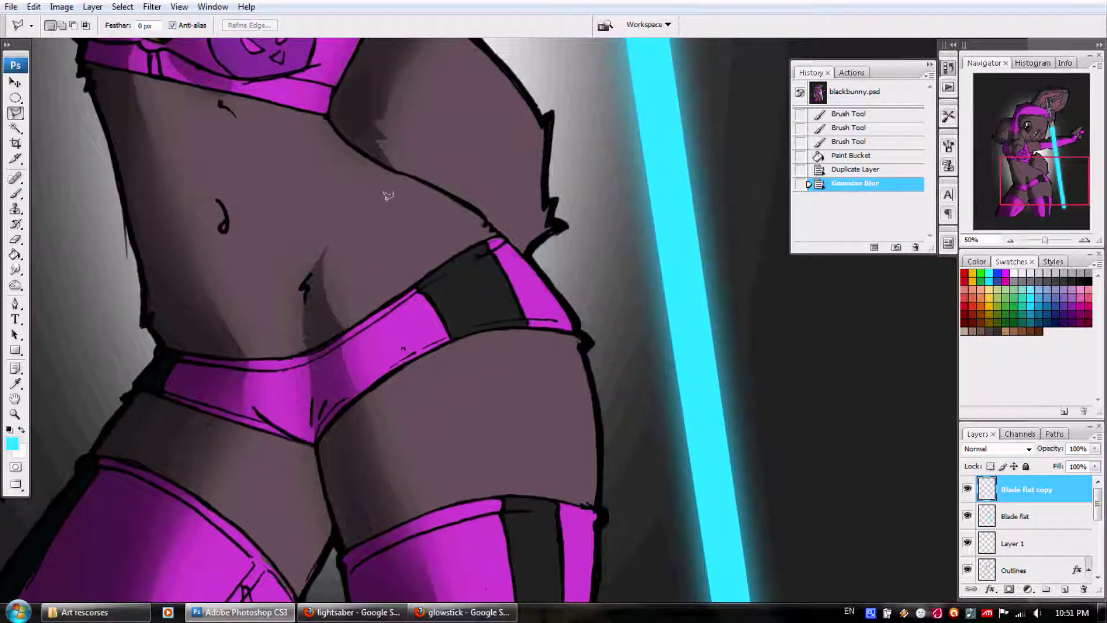
pyautogui.moveTo(393, 214); pyautogui.dragTo(396, 275)
pyautogui.moveTo(430, 356)
pyautogui.mouseDown()
pyautogui.moveTo(434, 392)
pyautogui.moveTo(481, 464)
pyautogui.moveTo(545, 473)
pyautogui.moveTo(558, 440)
pyautogui.moveTo(549, 375)
pyautogui.moveTo(486, 250)
pyautogui.mouseUp()
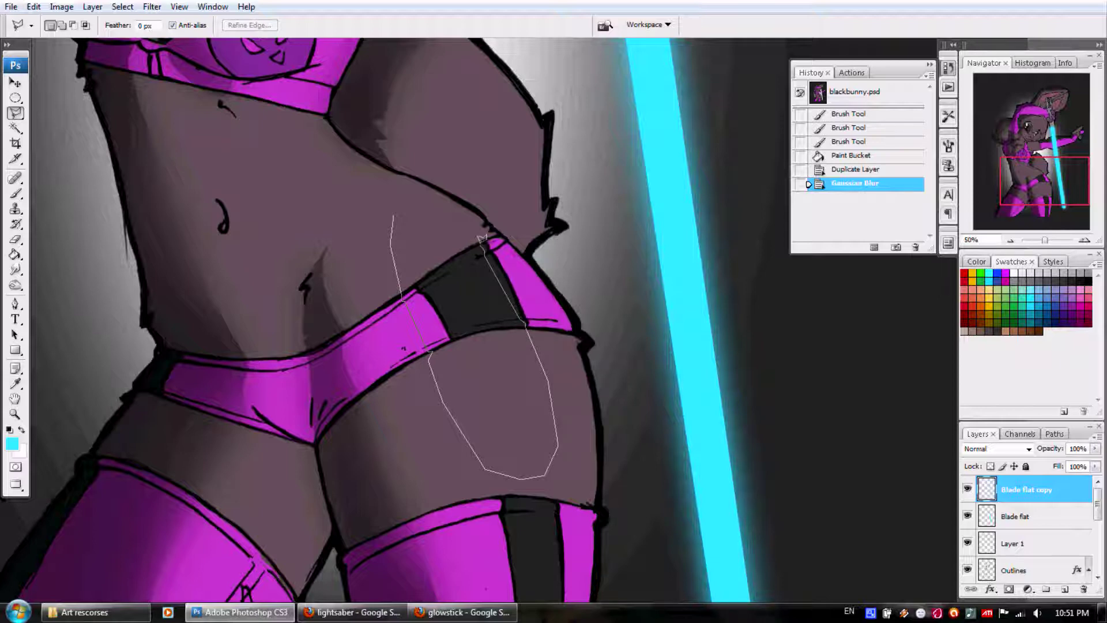
pyautogui.moveTo(479, 238); pyautogui.dragTo(421, 207)
pyautogui.moveTo(393, 208)
pyautogui.mouseDown()
pyautogui.moveTo(411, 275)
pyautogui.moveTo(402, 244)
pyautogui.mouseUp()
pyautogui.click(396, 211)
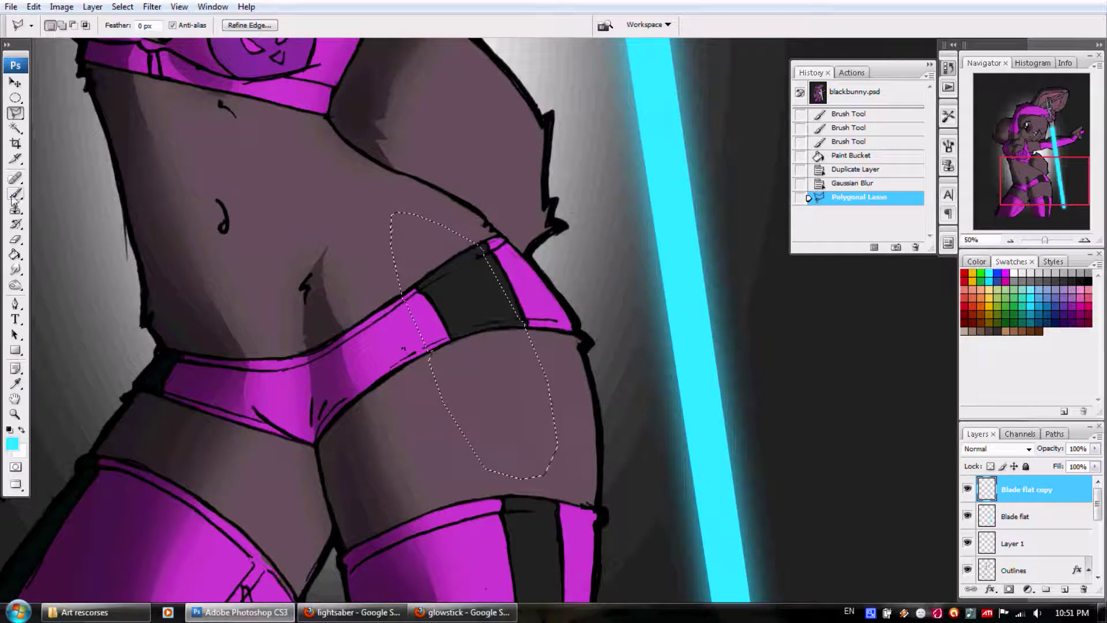
# Fill the hip selection with several overlapping cyan-to-transparent linear gradients on the Blade flat copy layer, and deselect it
pyautogui.click(14, 256)
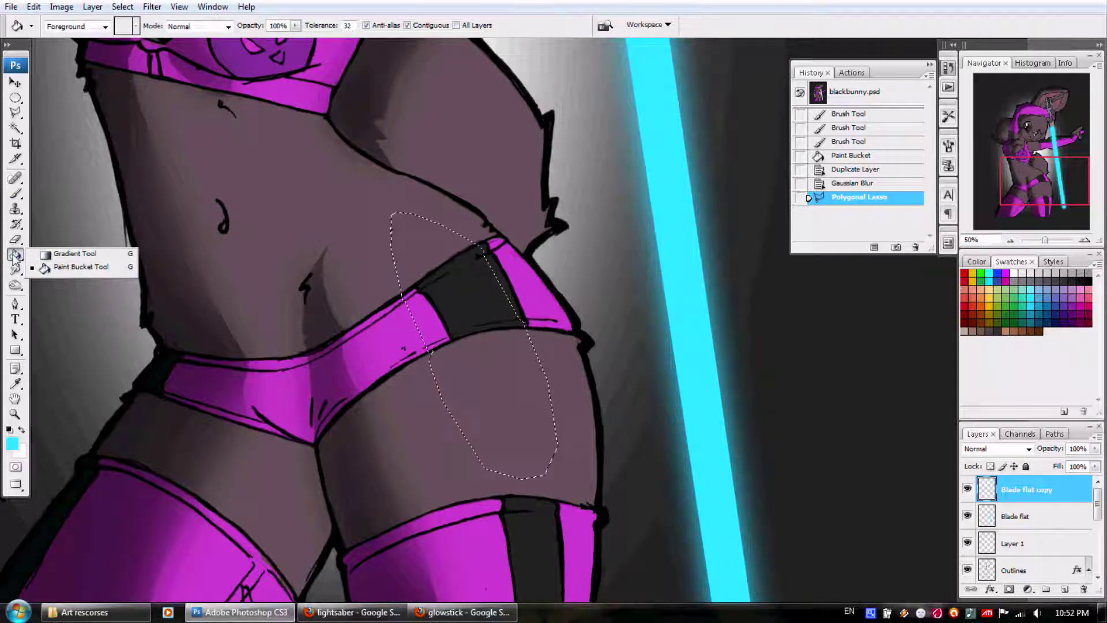
pyautogui.click(50, 255)
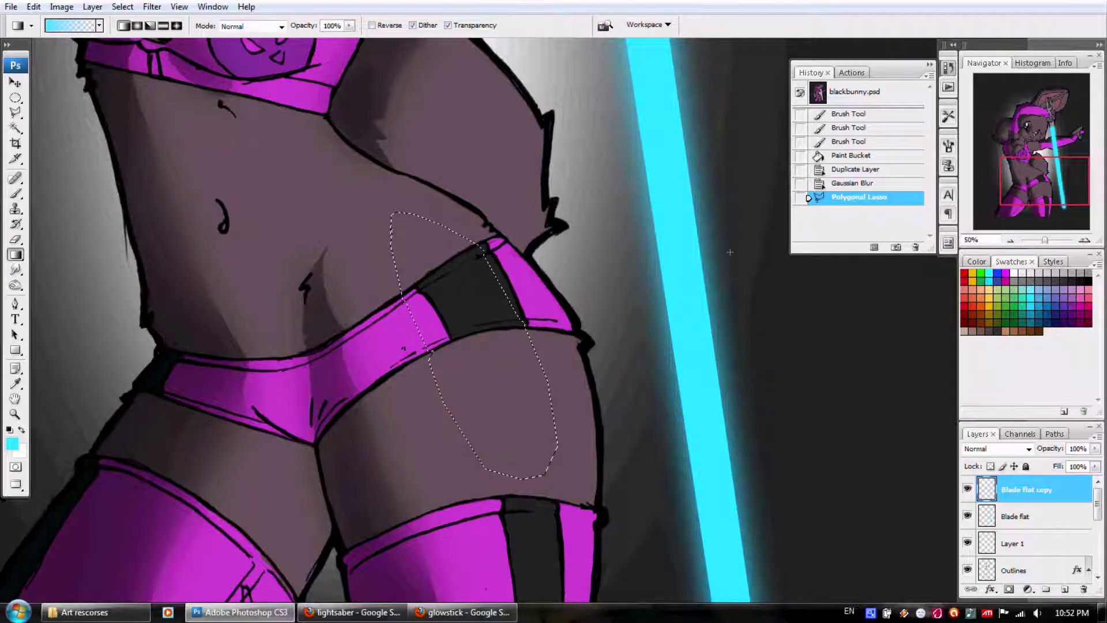
pyautogui.moveTo(629, 286); pyautogui.dragTo(424, 366)
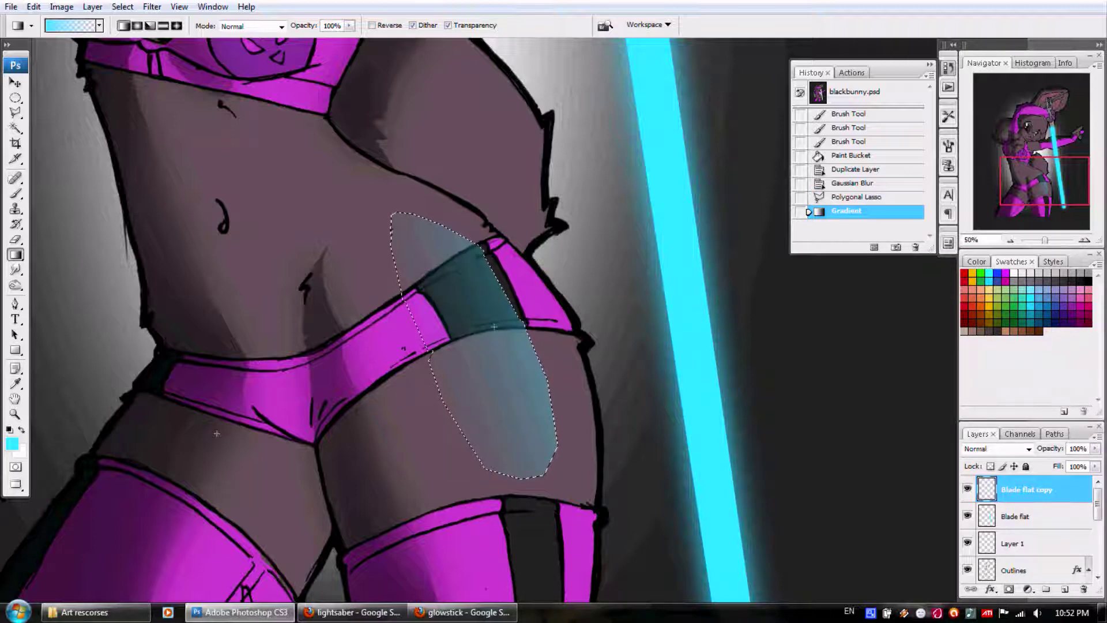
pyautogui.moveTo(494, 327); pyautogui.dragTo(461, 335)
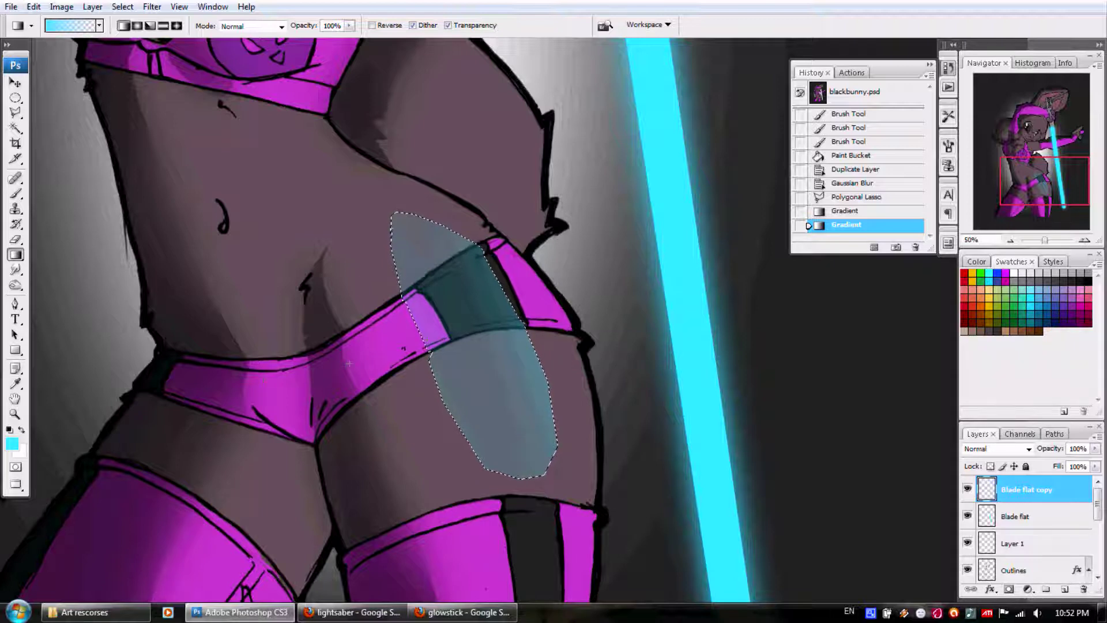
pyautogui.moveTo(403, 348); pyautogui.dragTo(404, 349)
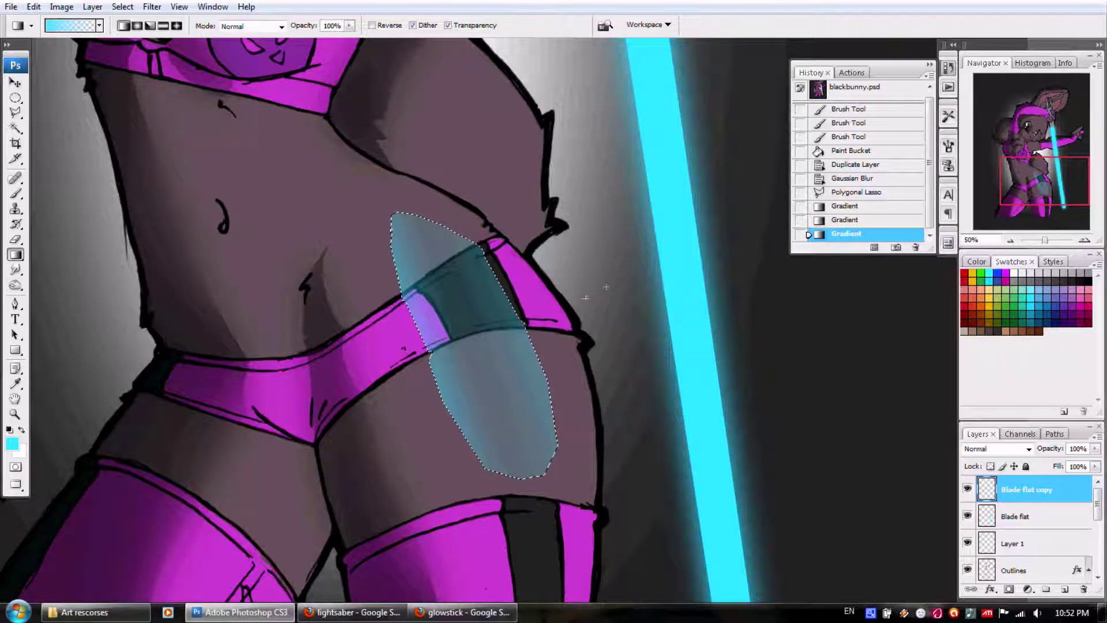
pyautogui.moveTo(493, 326); pyautogui.dragTo(492, 317)
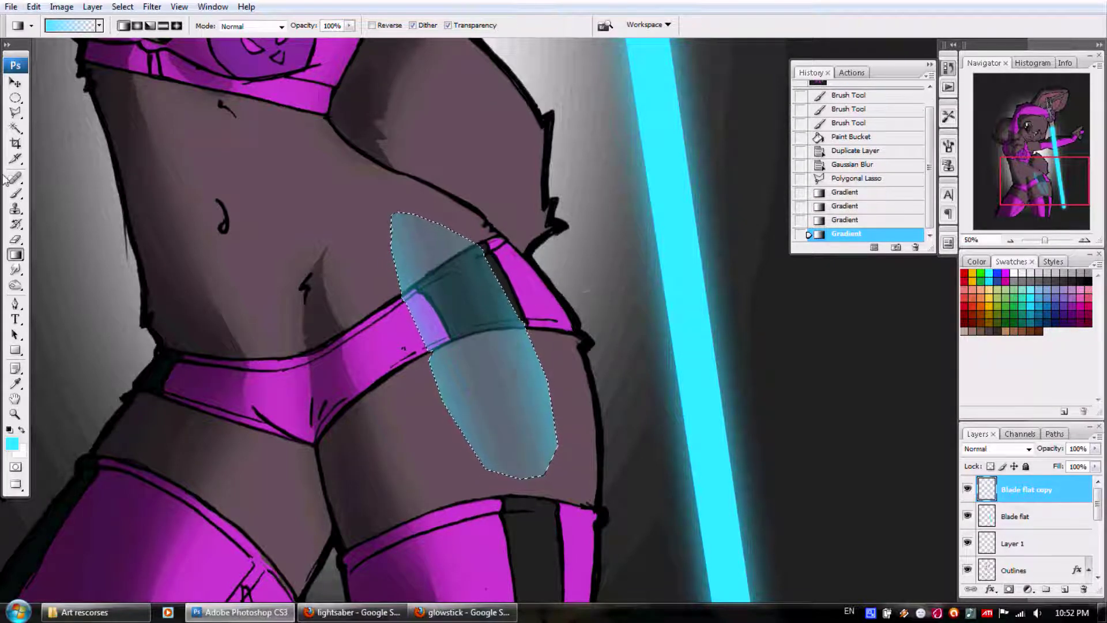
pyautogui.click(15, 112)
pyautogui.hotkey('ctrl', 'd')
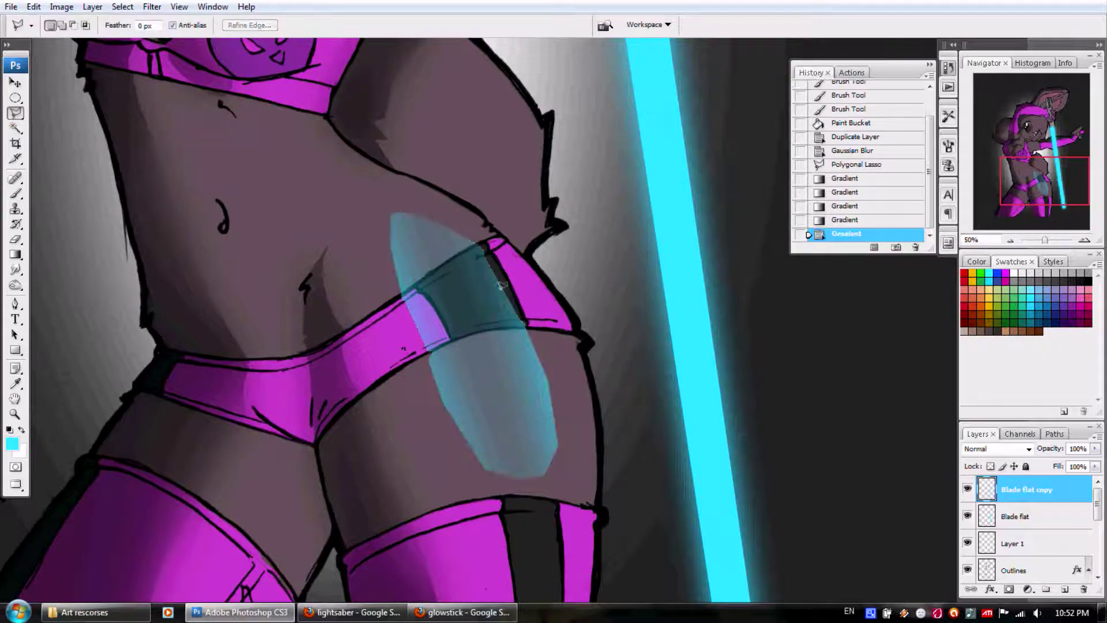
# Select the lower iris of the bunny's larger eye with the Polygonal Lasso, fill it with cyan-to-transparent gradients, and deselect
pyautogui.moveTo(1045, 183)
pyautogui.mouseDown()
pyautogui.moveTo(1020, 155)
pyautogui.moveTo(1059, 185)
pyautogui.moveTo(1044, 181)
pyautogui.moveTo(1034, 122)
pyautogui.mouseUp()
pyautogui.click(493, 326)
pyautogui.click(448, 336)
pyautogui.doubleClick(482, 361)
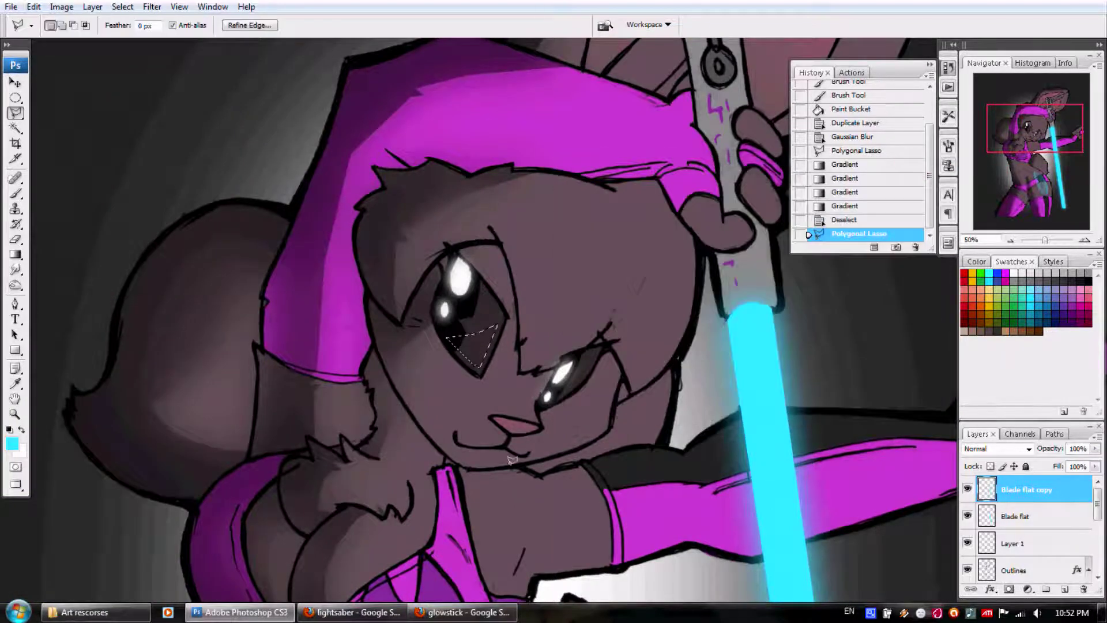
pyautogui.press('g')
pyautogui.moveTo(473, 334); pyautogui.dragTo(483, 362)
pyautogui.click(16, 112)
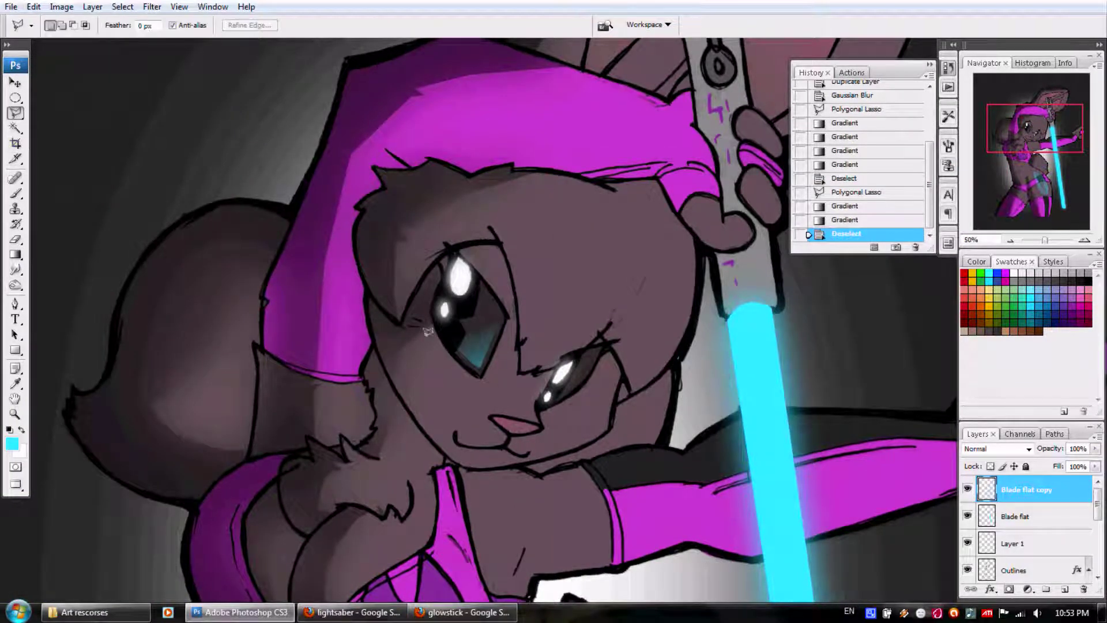
# Outline the lower iris of the narrower eye beside the nose and fill it with a cyan-to-transparent gradient
pyautogui.click(579, 370)
pyautogui.click(549, 399)
pyautogui.click(600, 358)
pyautogui.doubleClick(579, 371)
pyautogui.press('g')
pyautogui.moveTo(577, 369); pyautogui.dragTo(571, 401)
pyautogui.hotkey('ctrl', 'd')
pyautogui.press('l')
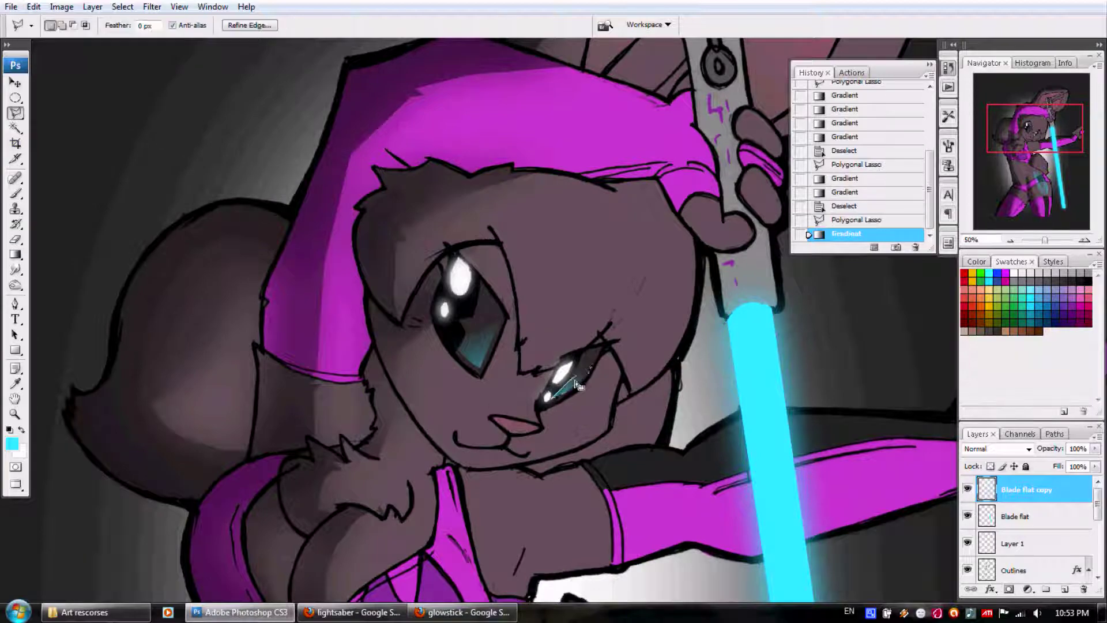
# Select the hair over the forehead with the Polygonal Lasso, fill it with overlapping cyan-to-transparent gradients, and deselect
pyautogui.moveTo(1035, 128)
pyautogui.mouseDown()
pyautogui.moveTo(1038, 196)
pyautogui.moveTo(1041, 130)
pyautogui.mouseUp()
pyautogui.moveTo(446, 168)
pyautogui.mouseDown()
pyautogui.moveTo(583, 220)
pyautogui.moveTo(546, 288)
pyautogui.moveTo(503, 306)
pyautogui.moveTo(492, 281)
pyautogui.moveTo(481, 287)
pyautogui.moveTo(429, 229)
pyautogui.moveTo(393, 164)
pyautogui.mouseUp()
pyautogui.click(393, 164)
pyautogui.press('g')
pyautogui.moveTo(518, 305); pyautogui.dragTo(508, 242)
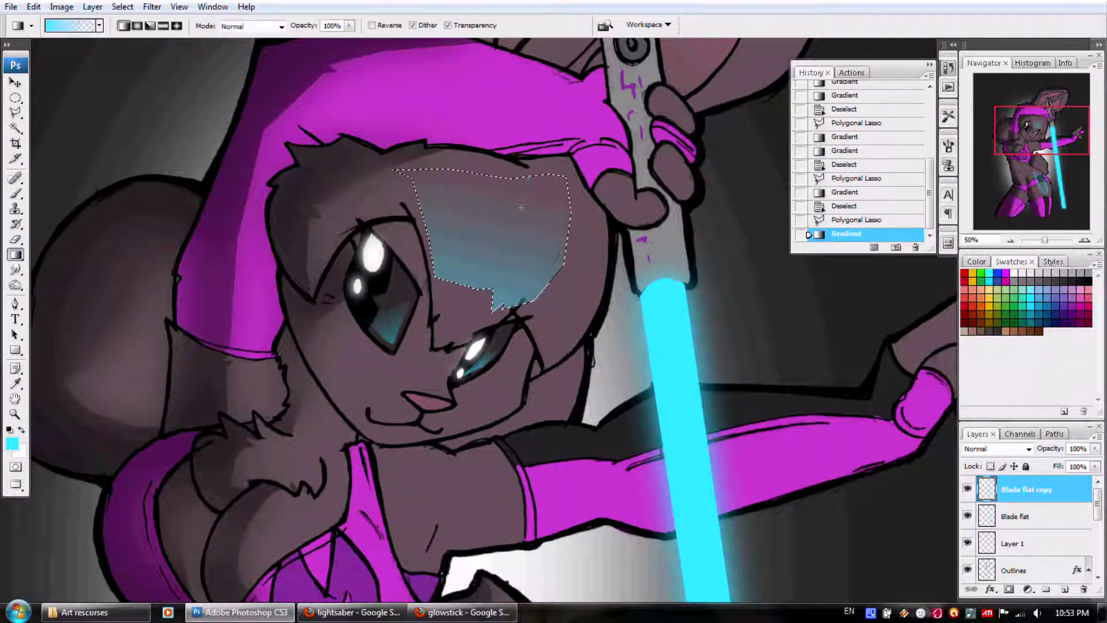
pyautogui.moveTo(484, 173); pyautogui.dragTo(484, 213)
pyautogui.click(14, 116)
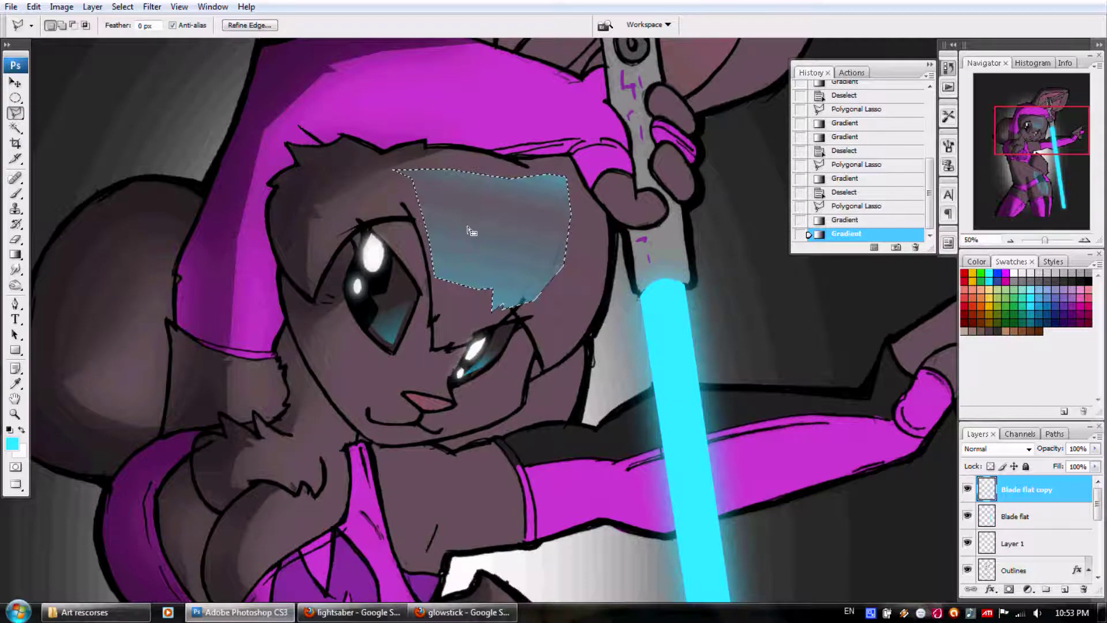
pyautogui.hotkey('ctrl', 'd')
# Add a new layer above Blade flat copy and brush cyan highlights down the black stripe of the stocking nearest the blade
pyautogui.moveTo(1033, 129)
pyautogui.mouseDown()
pyautogui.moveTo(1027, 193)
pyautogui.moveTo(1031, 137)
pyautogui.mouseUp()
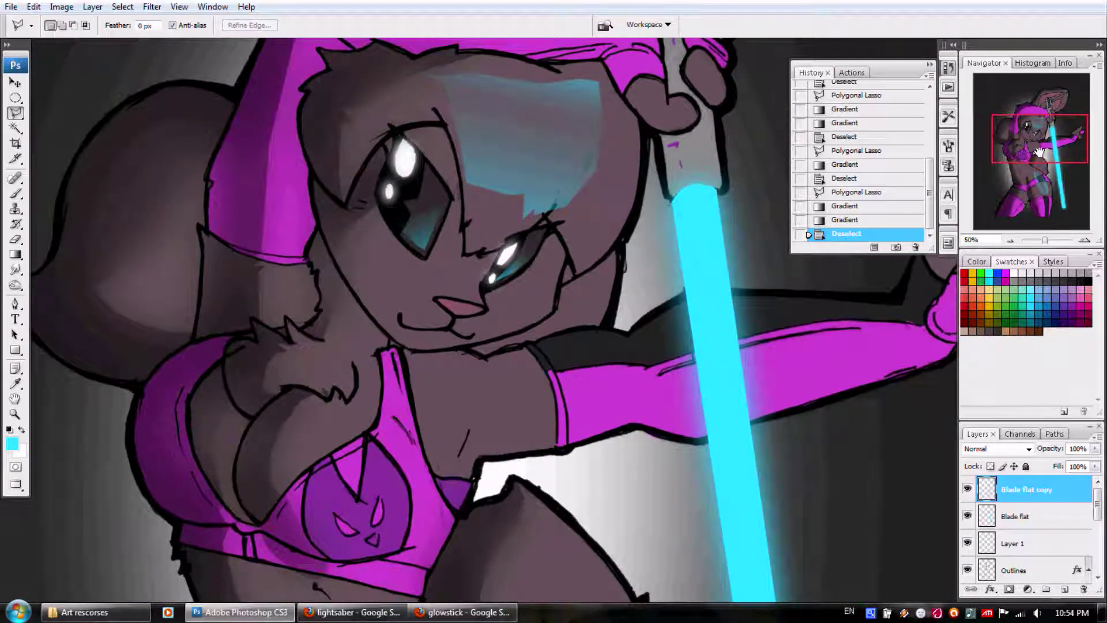
pyautogui.click(1063, 590)
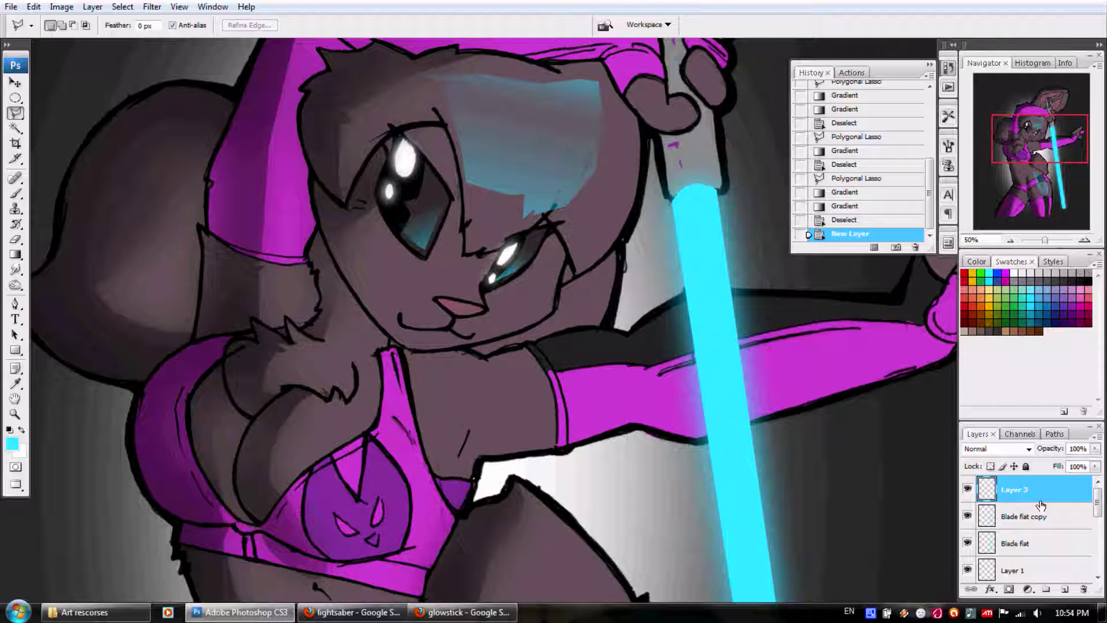
pyautogui.moveTo(1031, 145); pyautogui.dragTo(1026, 145)
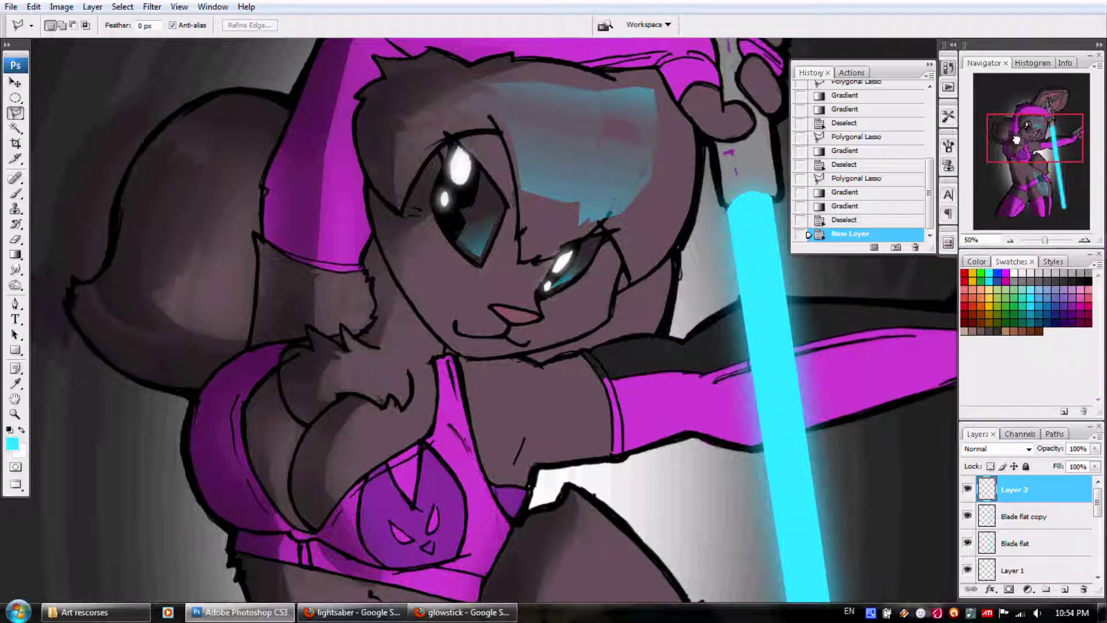
pyautogui.click(15, 193)
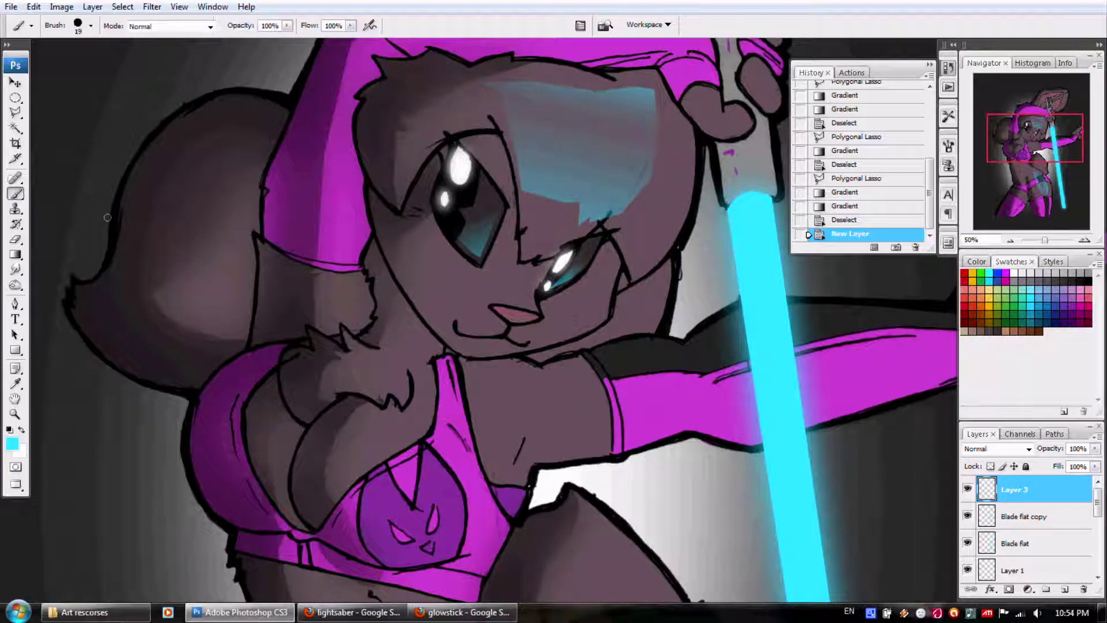
pyautogui.moveTo(1039, 147); pyautogui.dragTo(1051, 222)
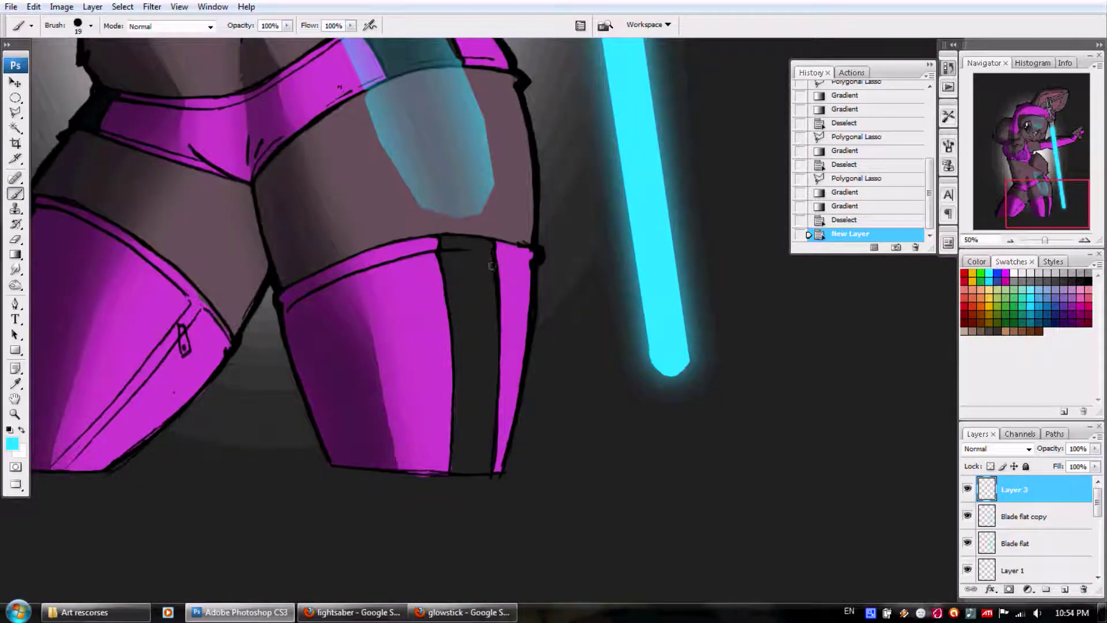
pyautogui.moveTo(502, 262)
pyautogui.mouseDown()
pyautogui.moveTo(488, 372)
pyautogui.moveTo(501, 267)
pyautogui.moveTo(490, 342)
pyautogui.moveTo(491, 308)
pyautogui.mouseUp()
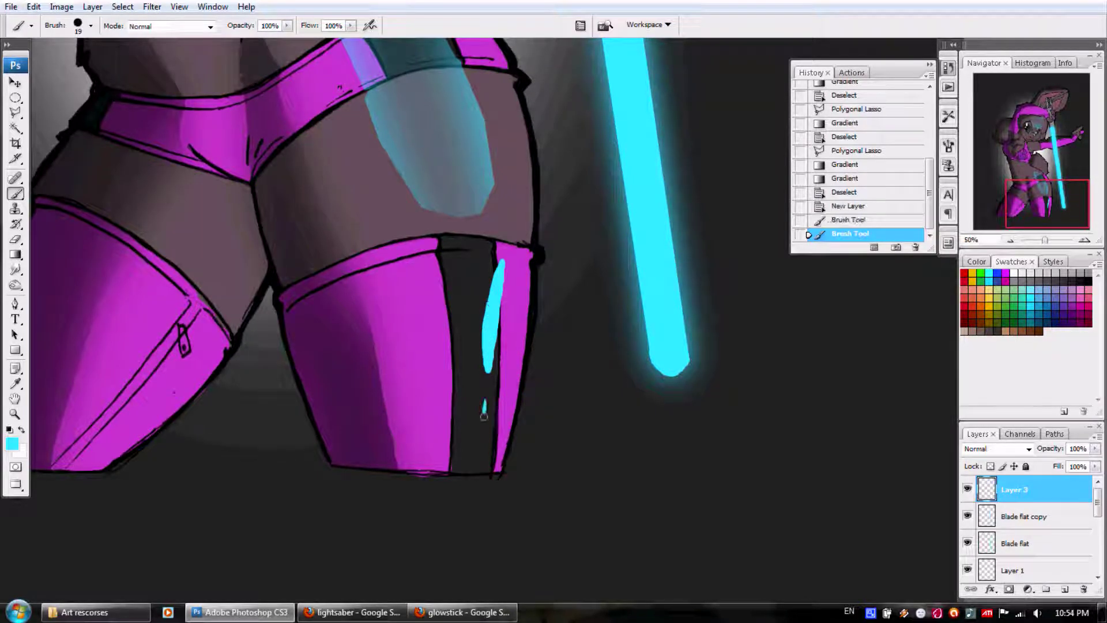
pyautogui.moveTo(484, 415); pyautogui.dragTo(484, 399)
# Brush small cyan highlights on the waist, the upper outer thigh below the waistband, and the lower belly crease
pyautogui.moveTo(1052, 203); pyautogui.dragTo(1051, 170)
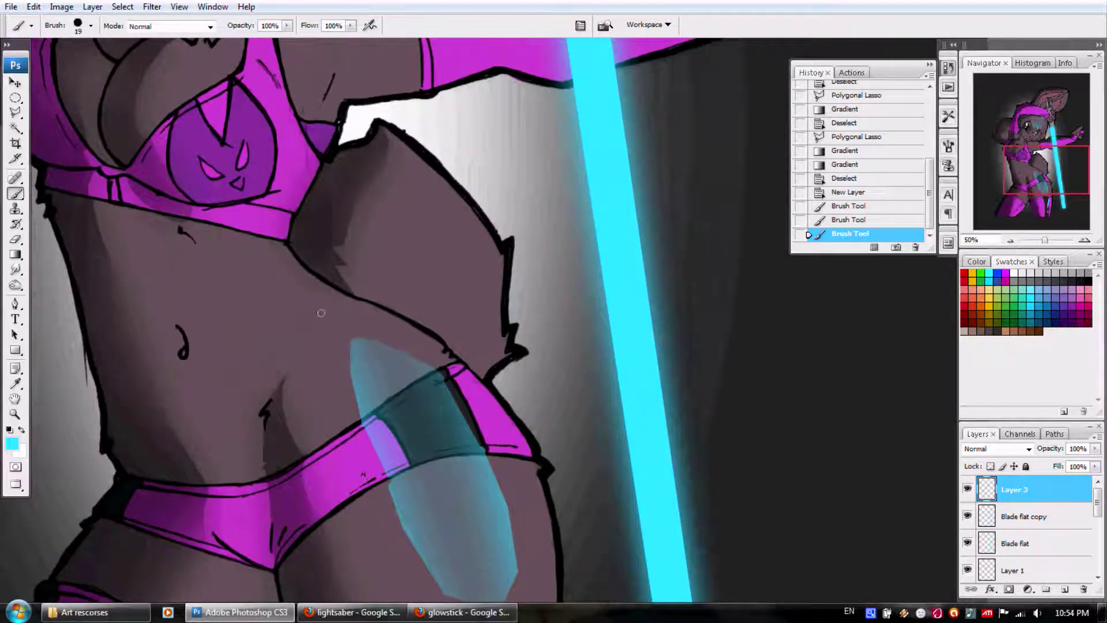
pyautogui.moveTo(326, 316); pyautogui.dragTo(343, 323)
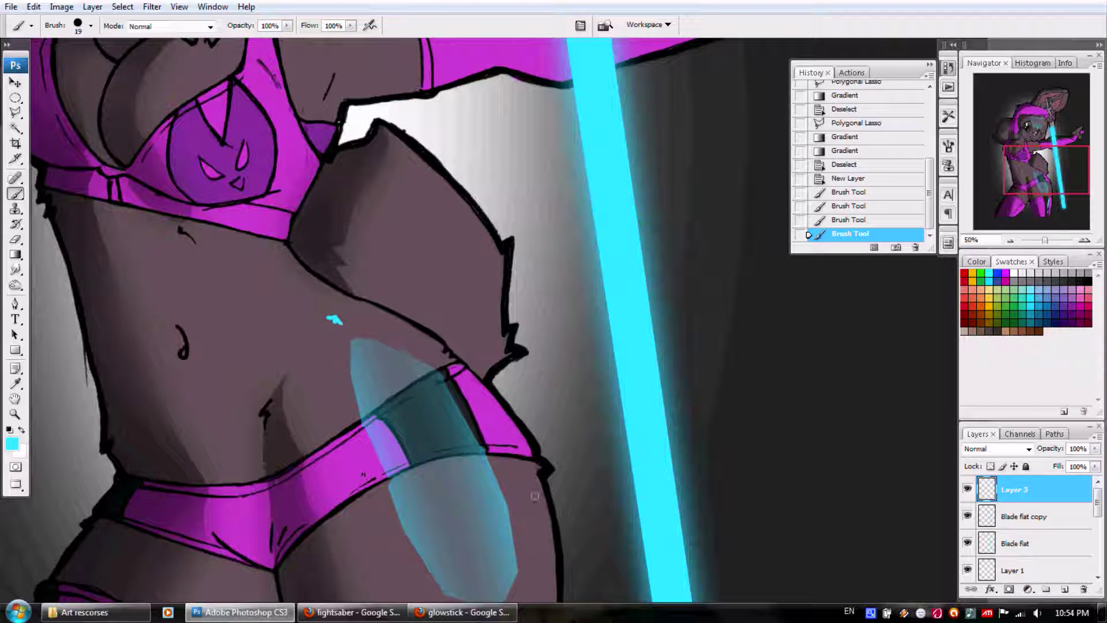
pyautogui.moveTo(520, 478); pyautogui.dragTo(524, 488)
pyautogui.moveTo(523, 493); pyautogui.dragTo(527, 505)
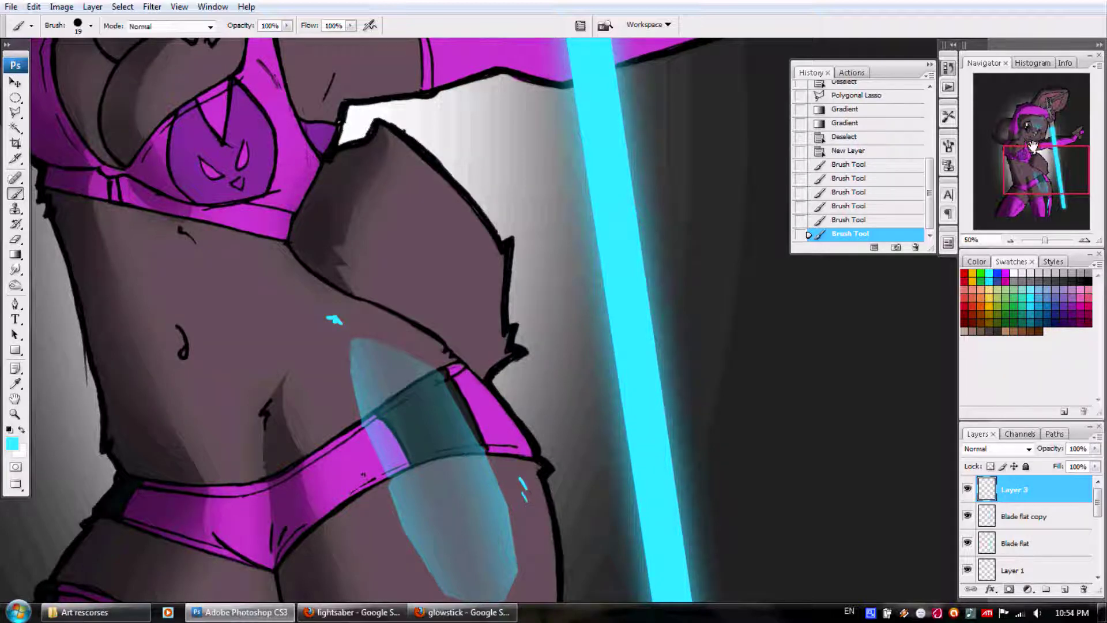
pyautogui.moveTo(1037, 147); pyautogui.dragTo(1032, 171)
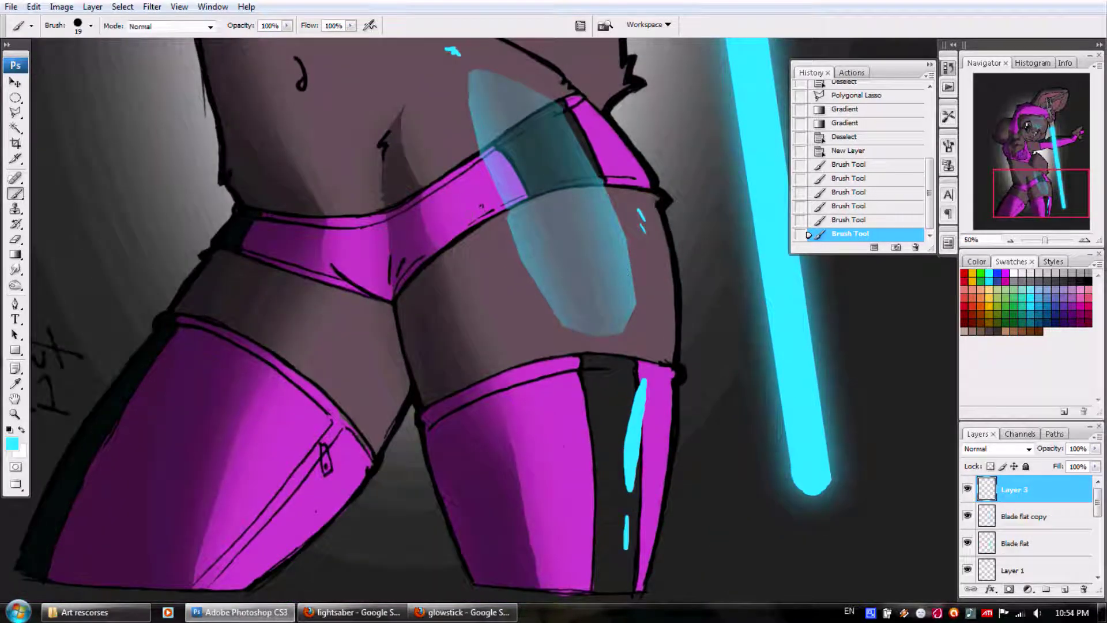
pyautogui.moveTo(378, 134); pyautogui.dragTo(376, 155)
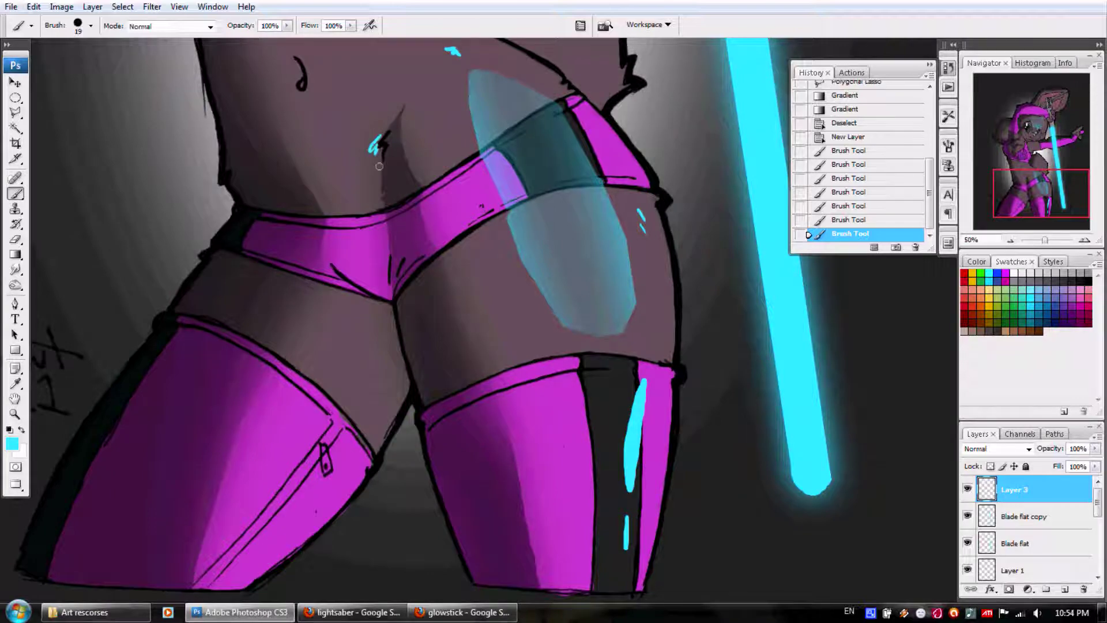
# Brush short cyan highlights on the bunny's upper body and head, including the neck and chest fur and the face
pyautogui.moveTo(1012, 186); pyautogui.dragTo(1009, 149)
pyautogui.moveTo(428, 222); pyautogui.dragTo(447, 203)
pyautogui.moveTo(1030, 154); pyautogui.dragTo(1036, 141)
pyautogui.moveTo(496, 248)
pyautogui.mouseDown()
pyautogui.moveTo(507, 242)
pyautogui.moveTo(494, 245)
pyautogui.mouseUp()
pyautogui.moveTo(558, 247); pyautogui.dragTo(572, 259)
# Brush a long curved cyan highlight with short end marks along the outer edge of the furry shape beside the waist
pyautogui.moveTo(995, 155)
pyautogui.mouseDown()
pyautogui.moveTo(982, 183)
pyautogui.moveTo(1036, 159)
pyautogui.mouseUp()
pyautogui.moveTo(643, 403); pyautogui.dragTo(658, 452)
pyautogui.moveTo(603, 325)
pyautogui.mouseDown()
pyautogui.moveTo(649, 409)
pyautogui.moveTo(652, 441)
pyautogui.mouseUp()
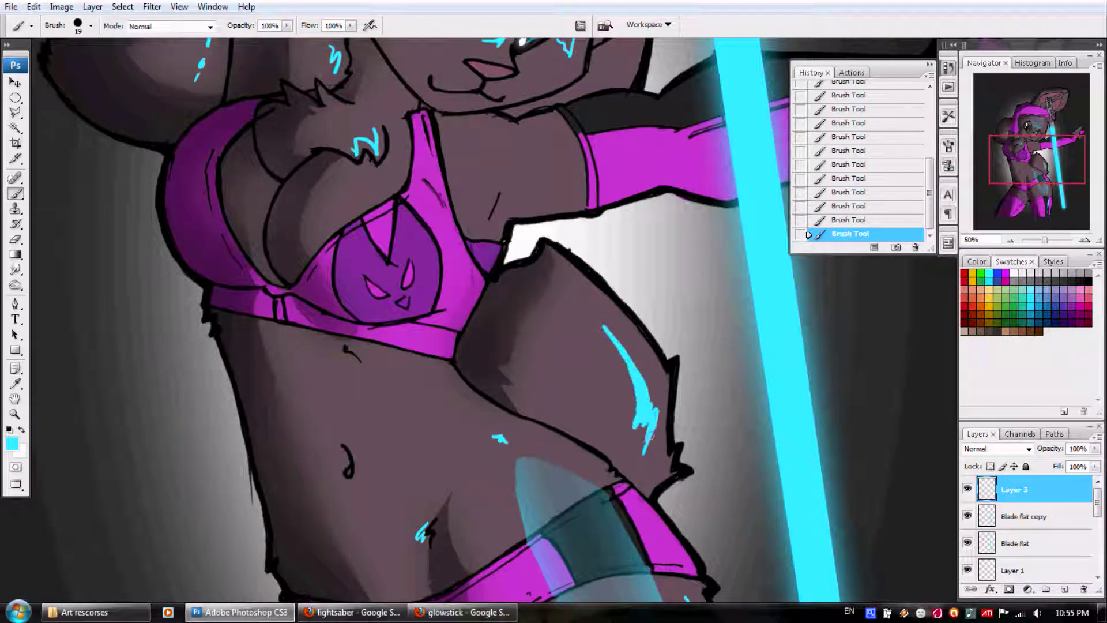
pyautogui.moveTo(585, 297); pyautogui.dragTo(597, 314)
pyautogui.moveTo(655, 455); pyautogui.dragTo(663, 479)
# Brush further cyan accents on the upper body and a slanted highlight on the hair edge nearest the lightsaber
pyautogui.moveTo(1037, 160); pyautogui.dragTo(1052, 136)
pyautogui.moveTo(633, 301); pyautogui.dragTo(624, 345)
pyautogui.click(638, 370)
pyautogui.moveTo(1052, 124)
pyautogui.mouseDown()
pyautogui.moveTo(1041, 184)
pyautogui.moveTo(1031, 123)
pyautogui.mouseUp()
pyautogui.moveTo(721, 329); pyautogui.dragTo(692, 405)
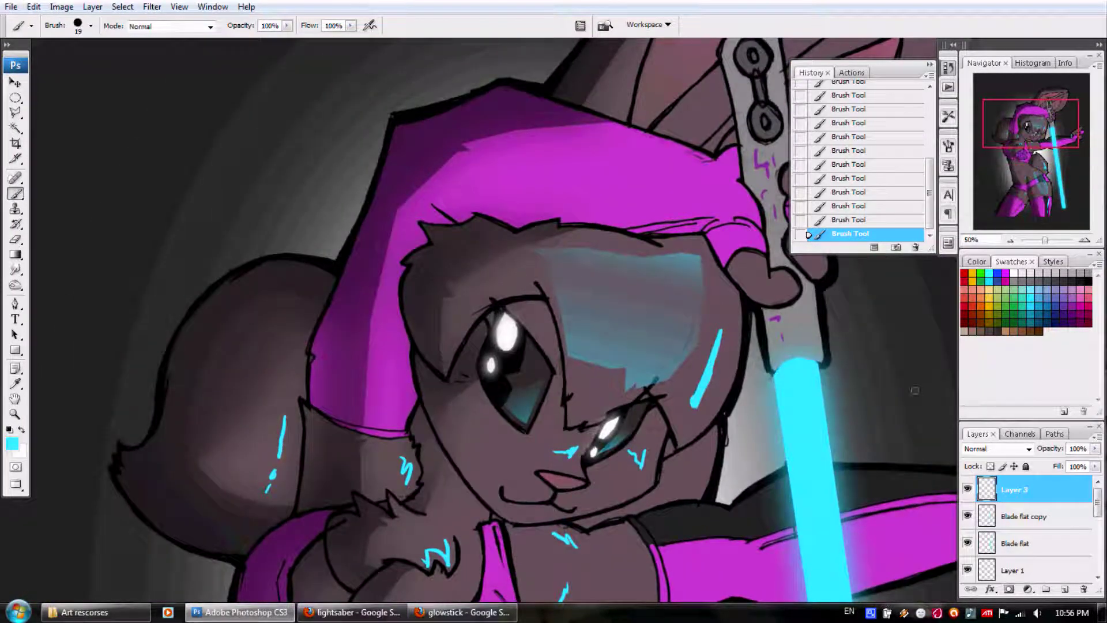
# Duplicate the cyan highlight layer, Layer 3, as Layer 3 copy within blackbunny.psd
pyautogui.rightClick(1055, 494)
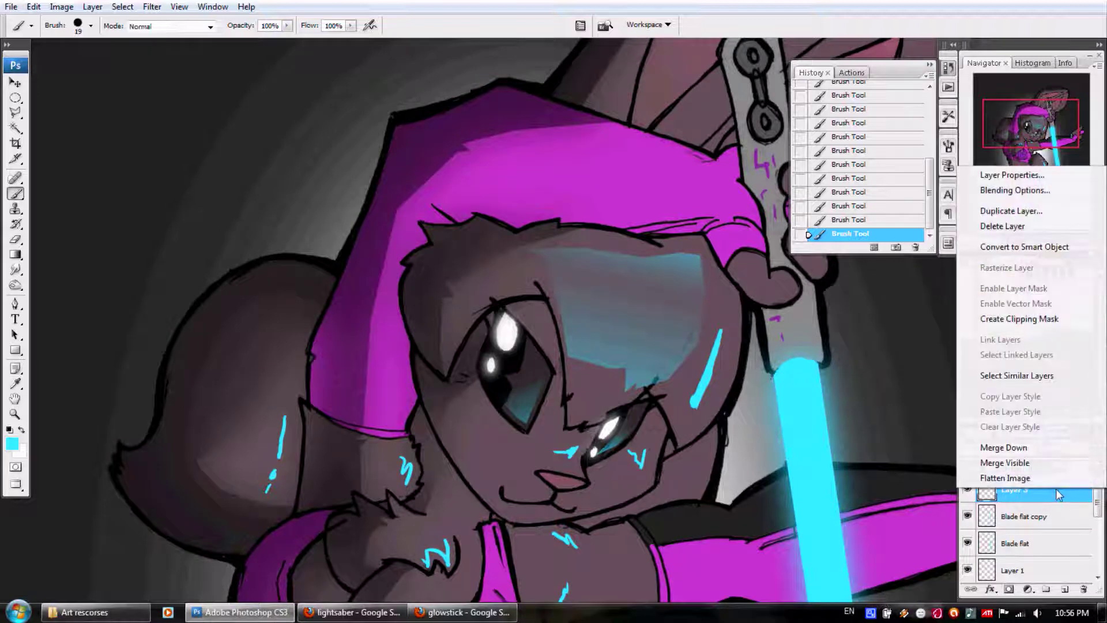
pyautogui.click(1011, 211)
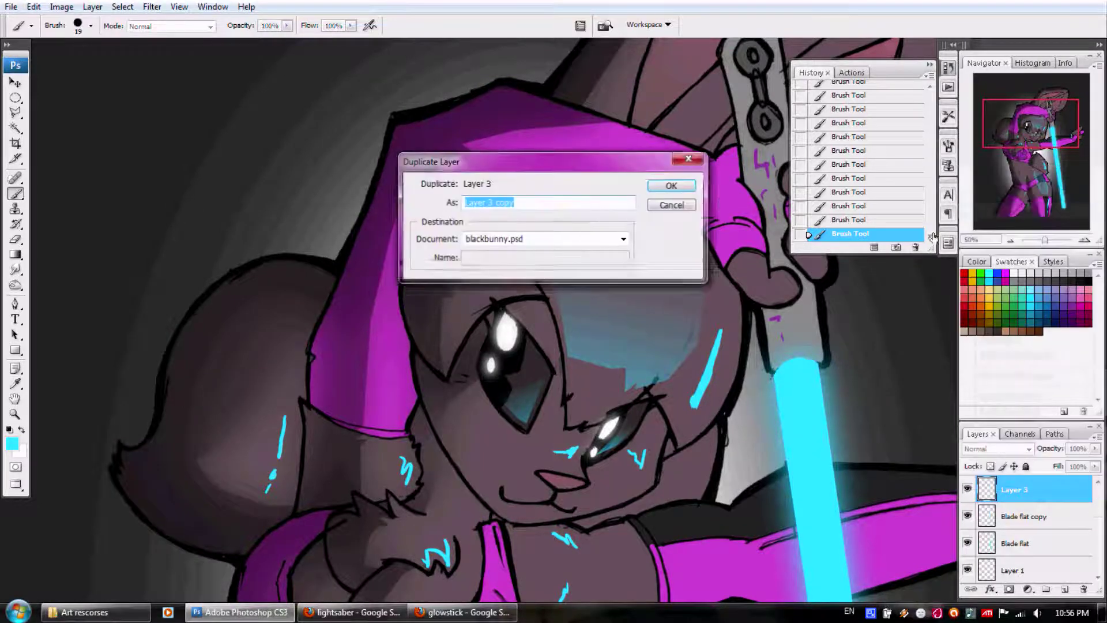
pyautogui.click(664, 185)
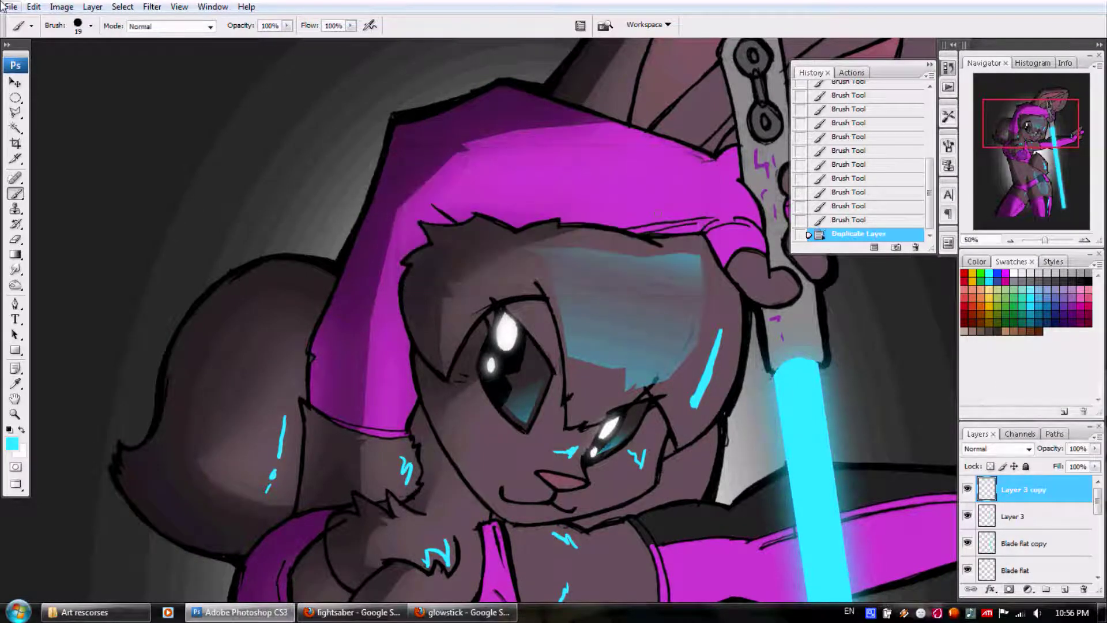
# Apply a Gaussian Blur with a radius of about 20 pixels to the Layer 3 copy layer
pyautogui.click(153, 8)
pyautogui.moveTo(212, 152)
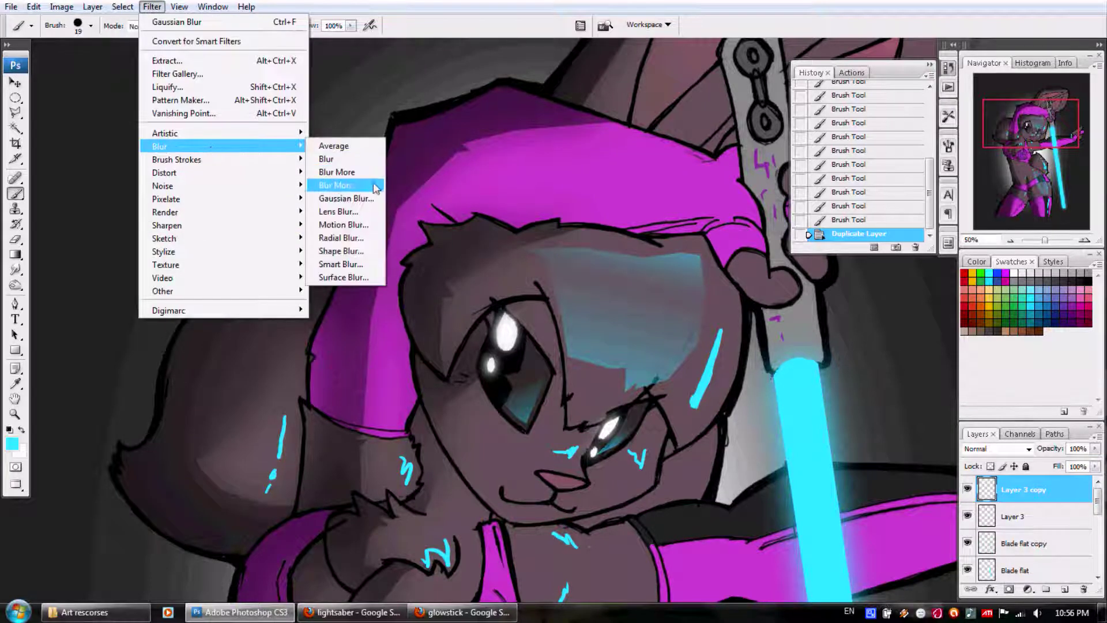
pyautogui.click(369, 198)
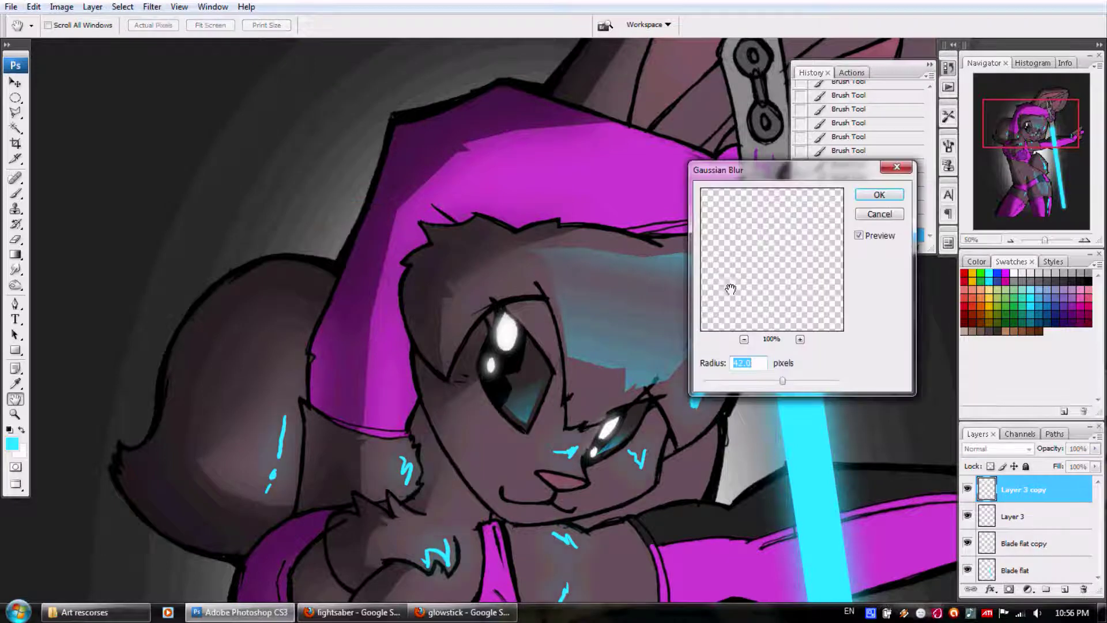
pyautogui.moveTo(782, 385)
pyautogui.mouseDown()
pyautogui.moveTo(756, 391)
pyautogui.moveTo(766, 380)
pyautogui.mouseUp()
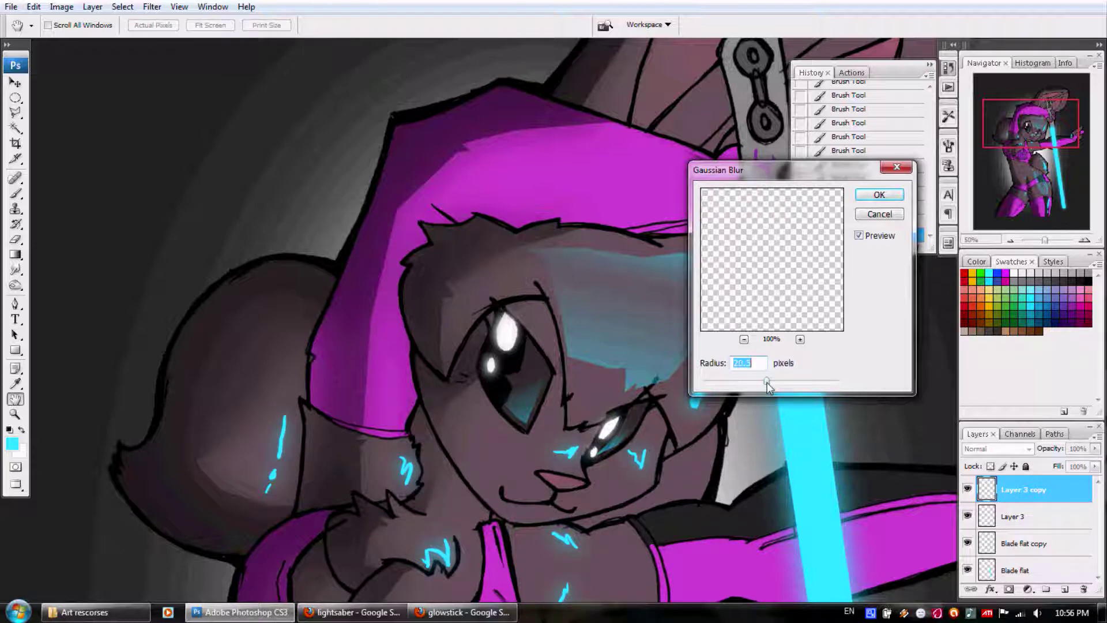
pyautogui.click(879, 195)
pyautogui.press('b')
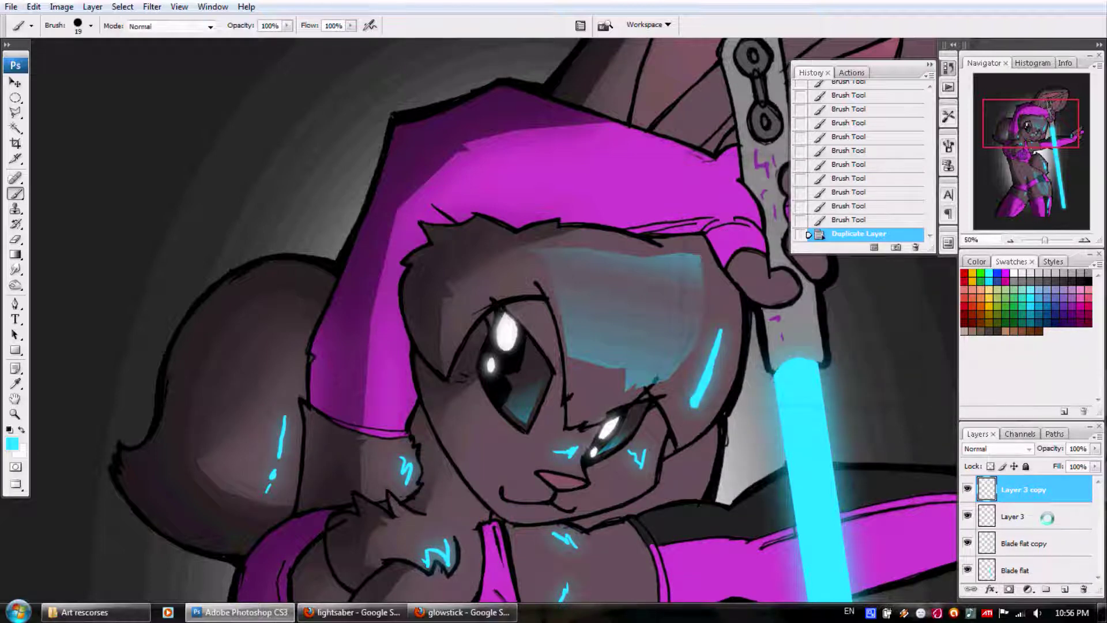
# Reduce the fill of the original sharp highlight layer, Layer 3, to 44%
pyautogui.click(1046, 519)
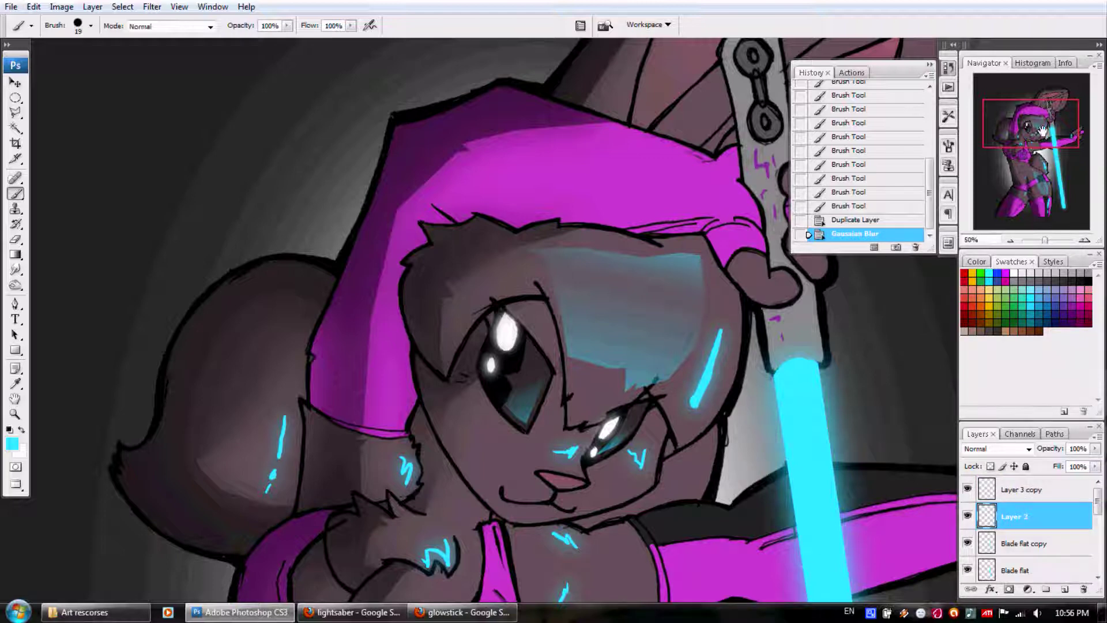
pyautogui.moveTo(1031, 118); pyautogui.dragTo(1035, 139)
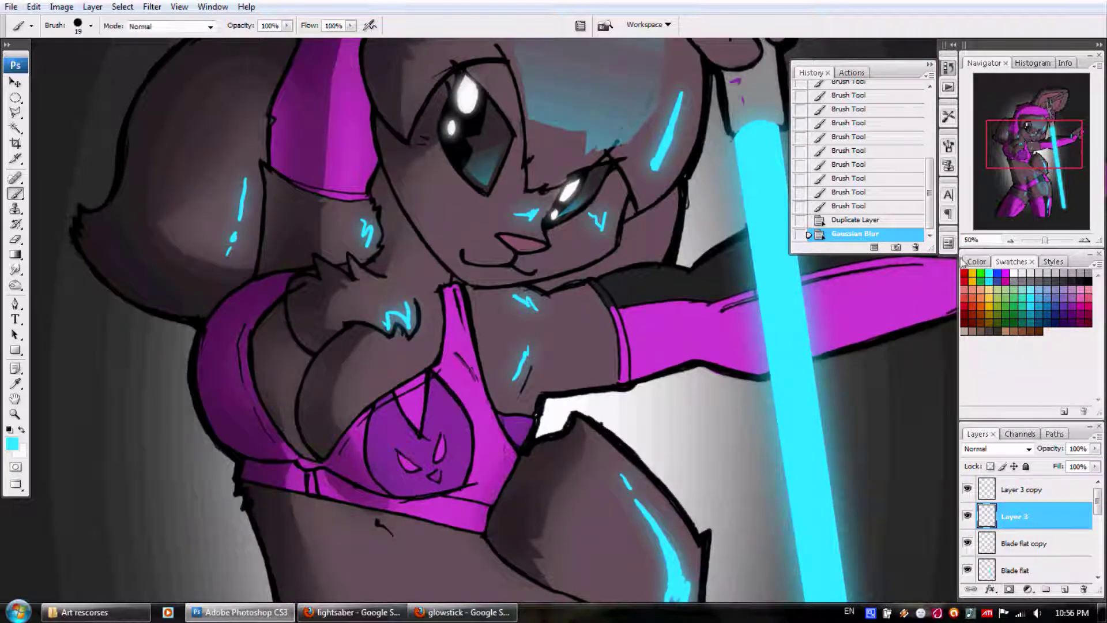
pyautogui.click(1095, 466)
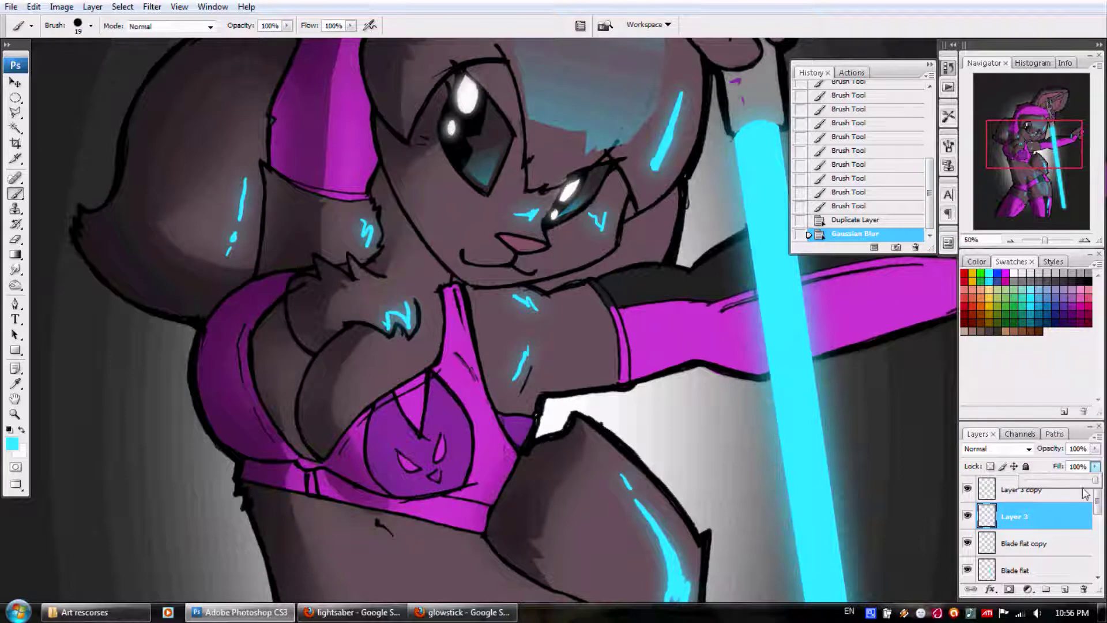
pyautogui.moveTo(1085, 493)
pyautogui.mouseDown()
pyautogui.moveTo(1050, 493)
pyautogui.moveTo(1057, 486)
pyautogui.mouseUp()
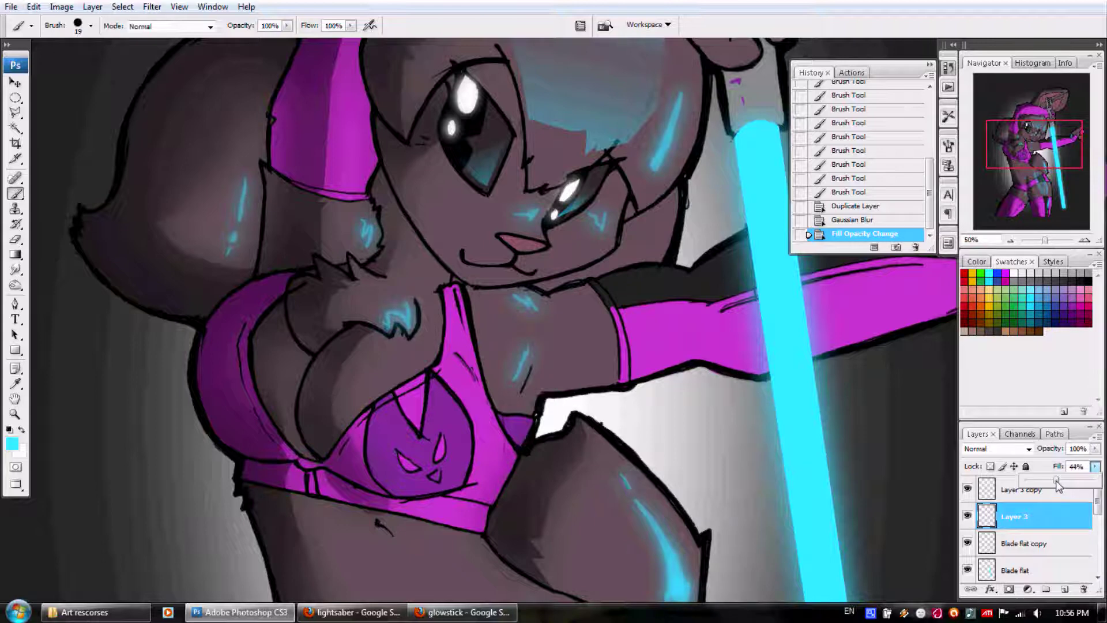
# Examine the cyan highlights and lightsaber glow across the whole figure at 16.67% and 25% zoom
pyautogui.click(1038, 151)
pyautogui.moveTo(1038, 151); pyautogui.dragTo(1040, 157)
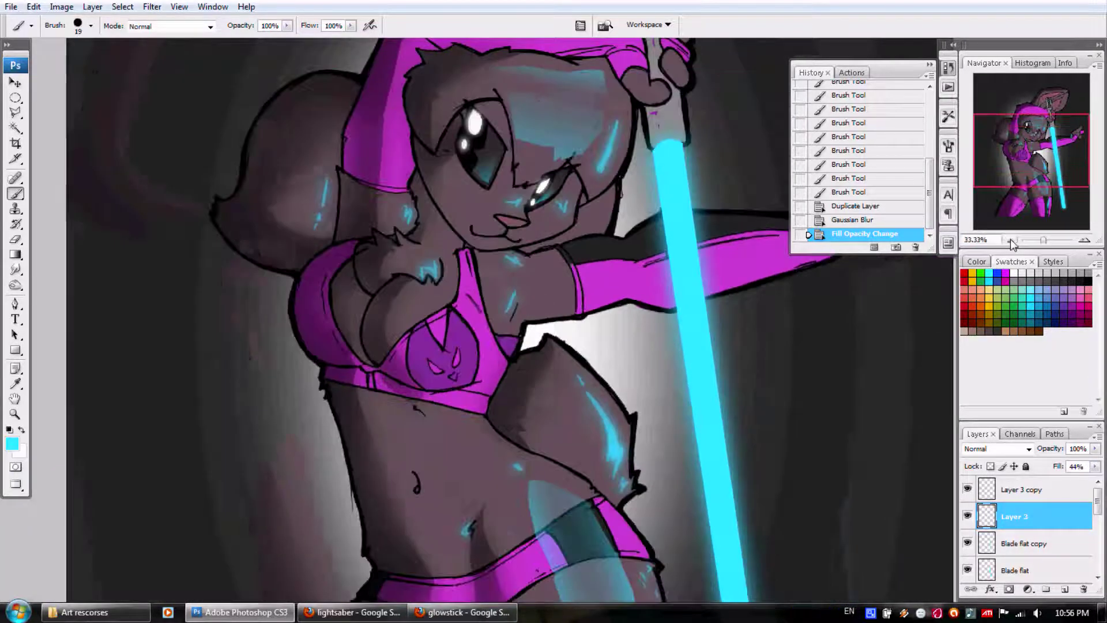
pyautogui.click(1009, 241)
pyautogui.click(1009, 241)
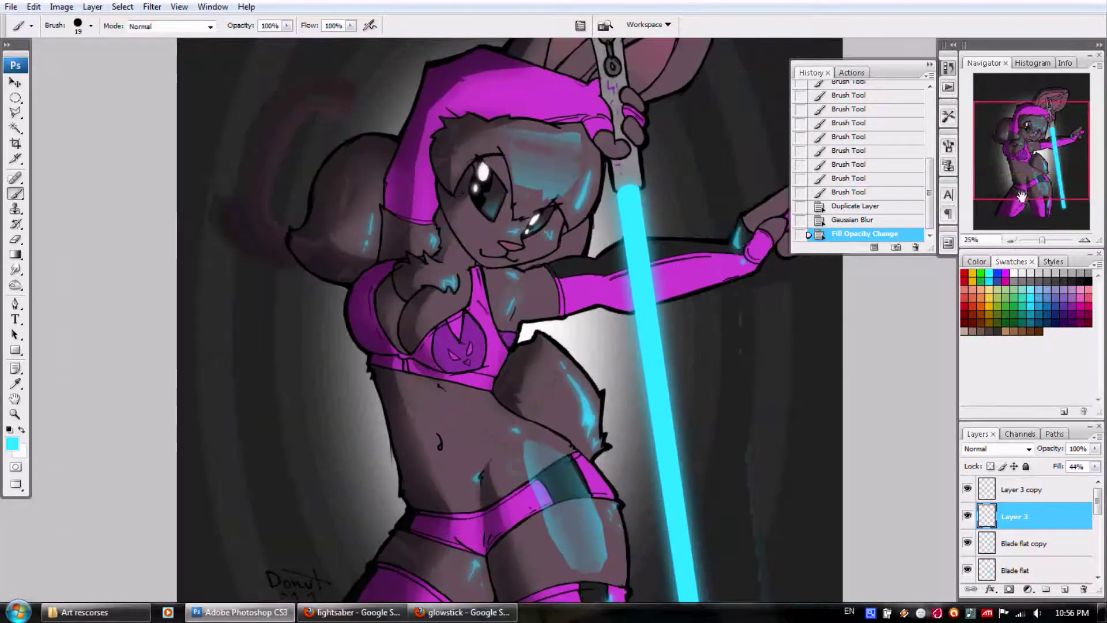
pyautogui.moveTo(1021, 168)
pyautogui.mouseDown()
pyautogui.moveTo(1021, 199)
pyautogui.moveTo(1016, 149)
pyautogui.moveTo(1014, 168)
pyautogui.moveTo(1039, 172)
pyautogui.mouseUp()
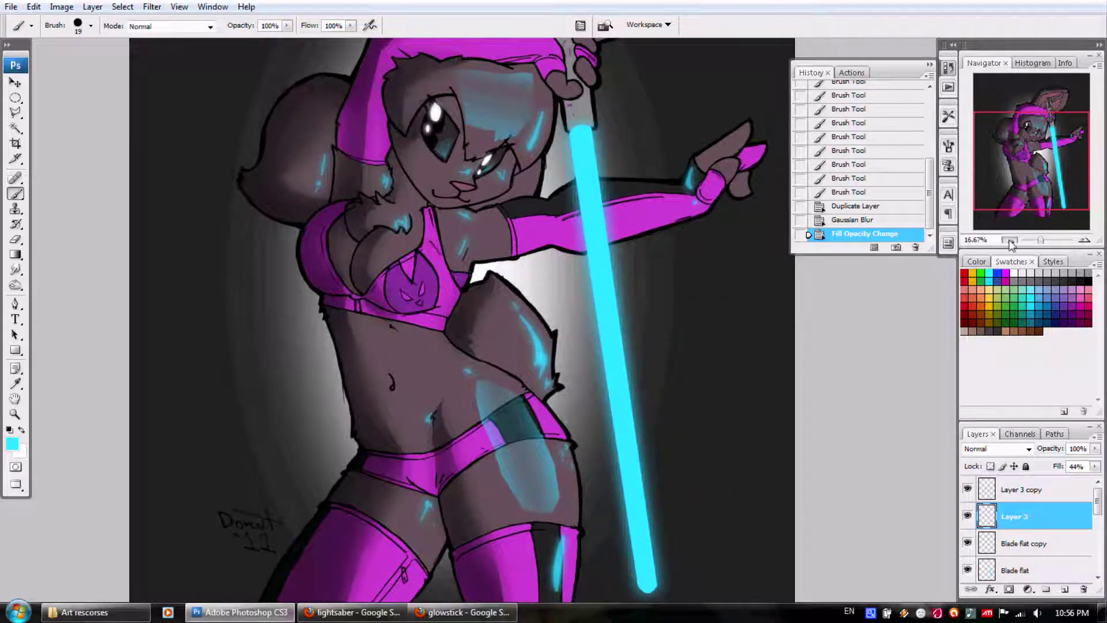
pyautogui.click(1010, 240)
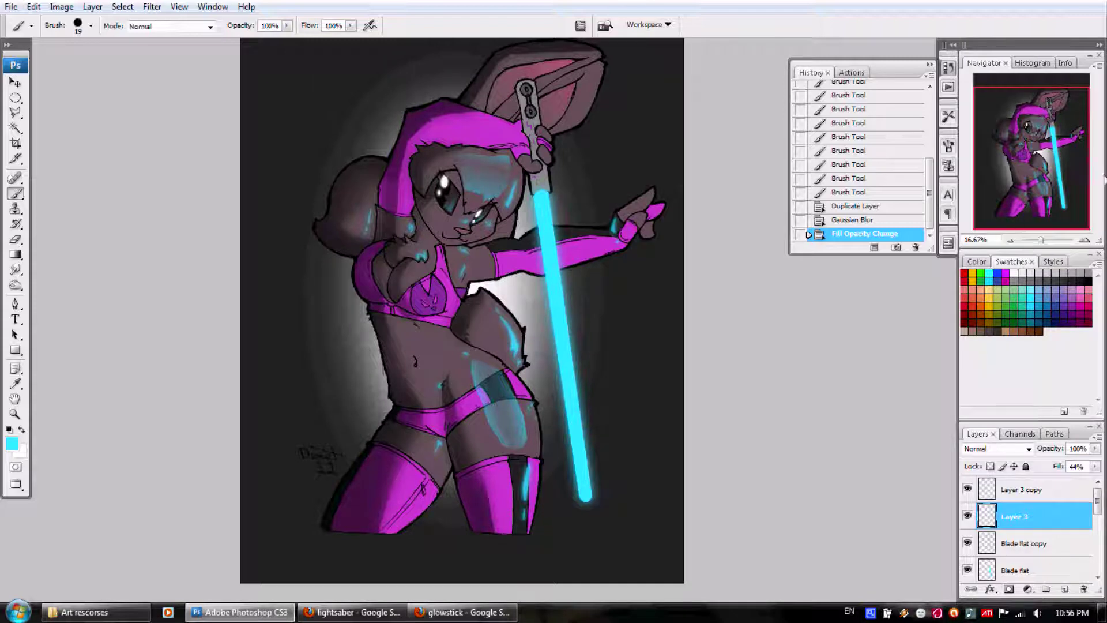
pyautogui.click(1083, 239)
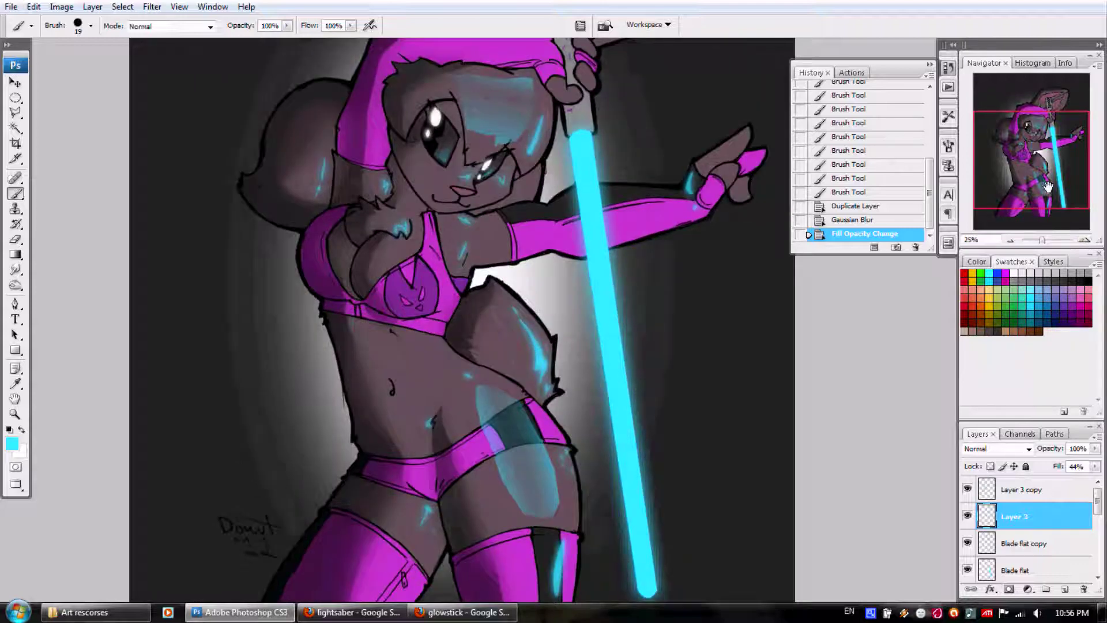
pyautogui.moveTo(1045, 186); pyautogui.dragTo(1044, 180)
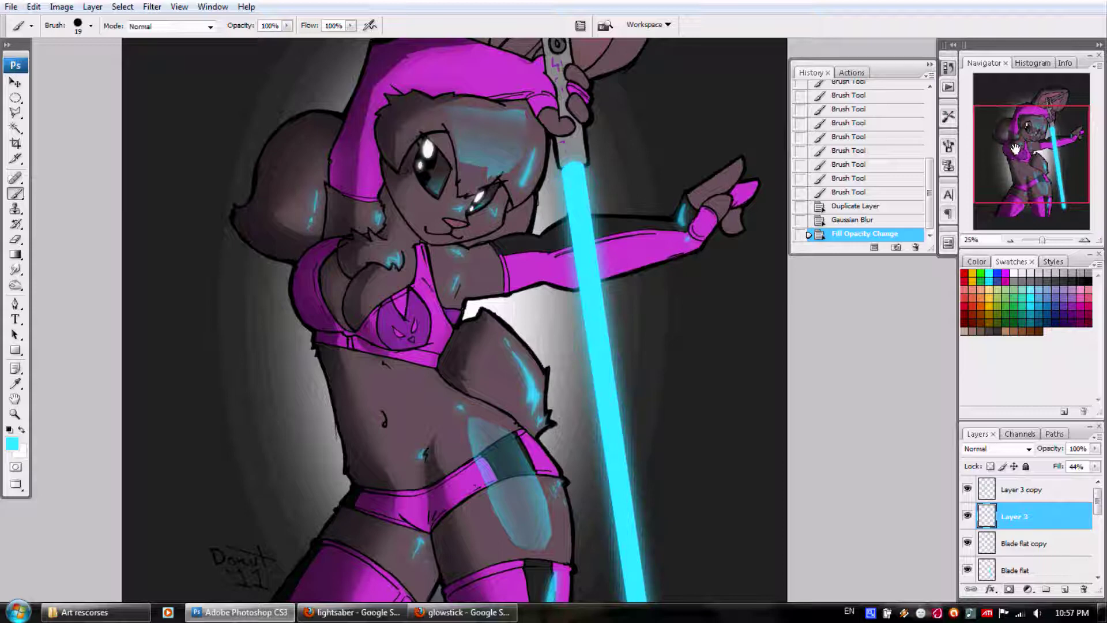
pyautogui.moveTo(1013, 146); pyautogui.dragTo(1012, 151)
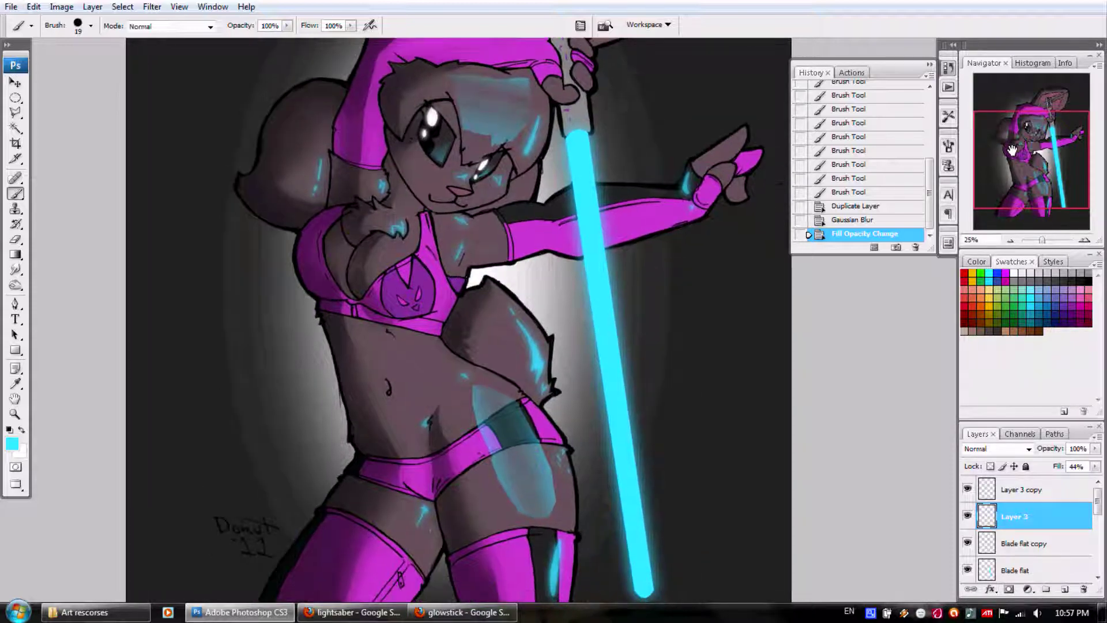